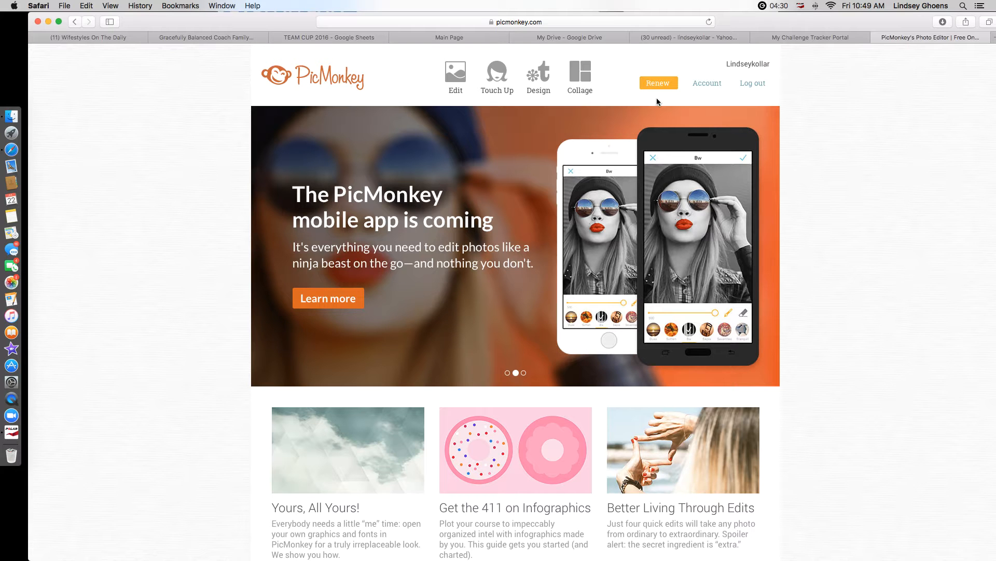
Start a blank square design and add the pineapple picture from Downloads as a custom texture
click(548, 82)
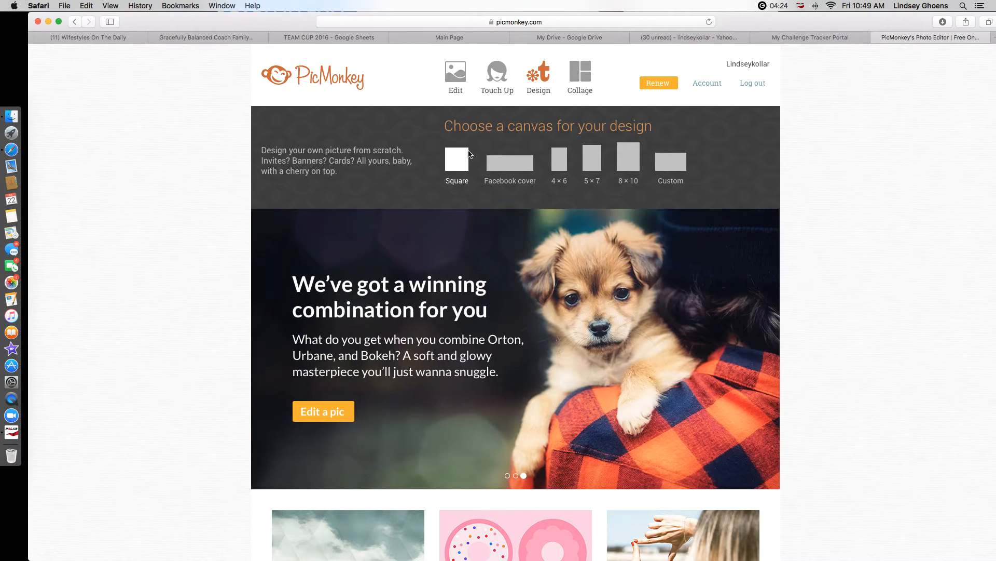
click(466, 159)
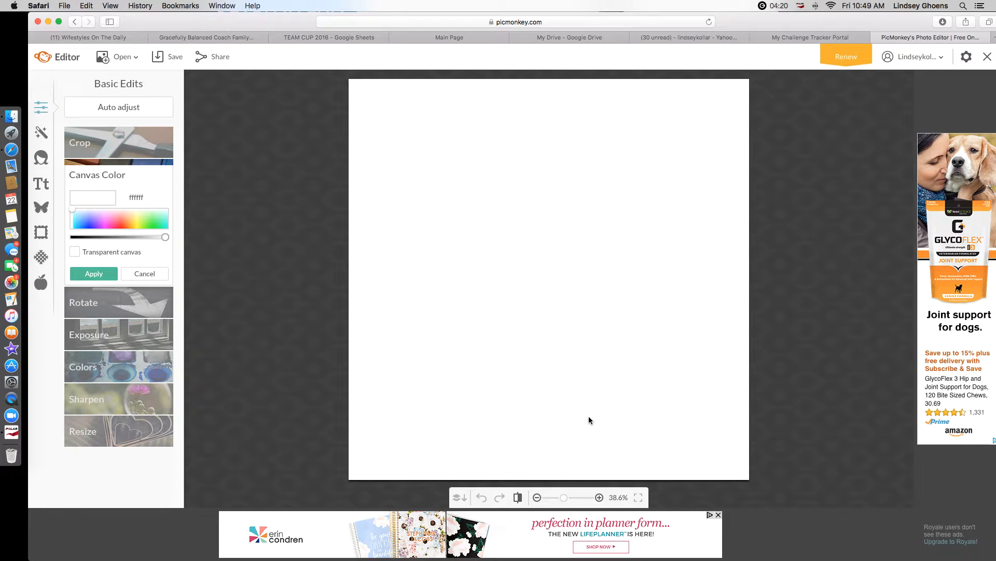
click(41, 258)
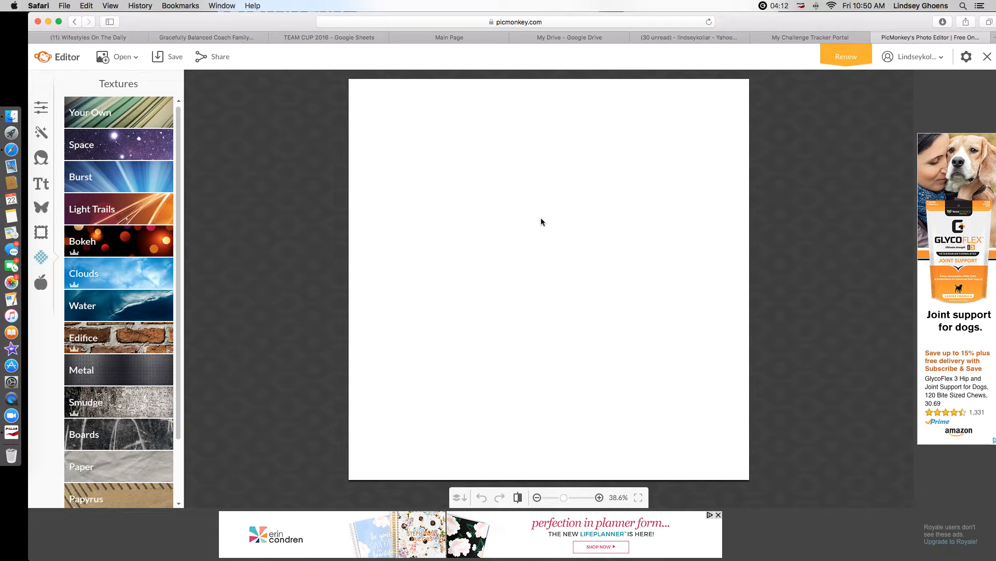
click(143, 119)
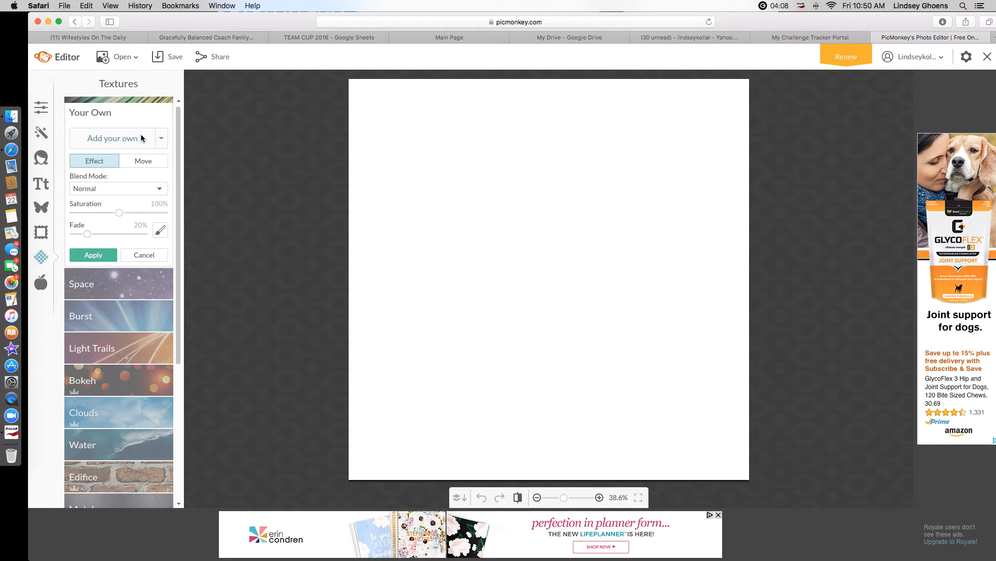
click(142, 140)
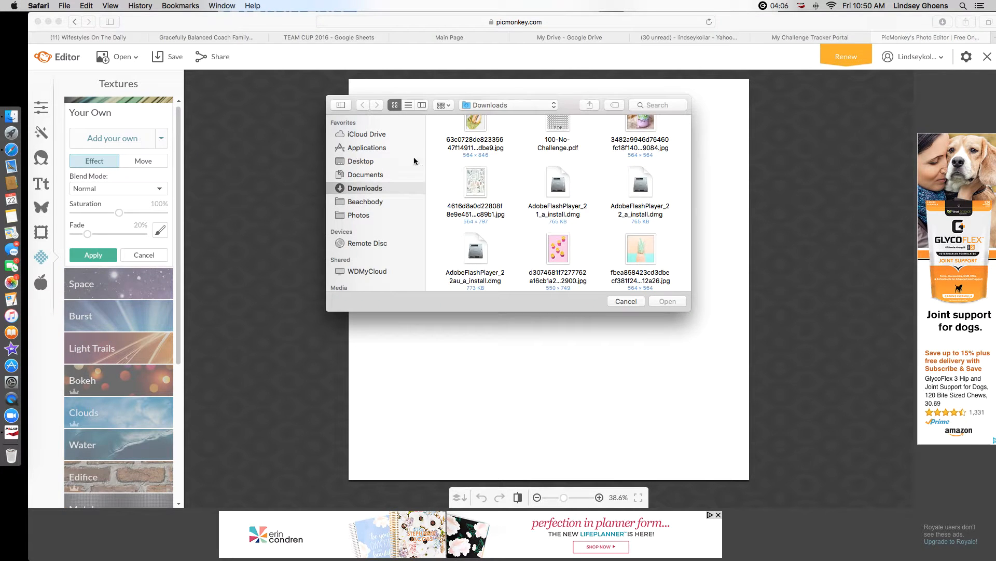
double_click(642, 248)
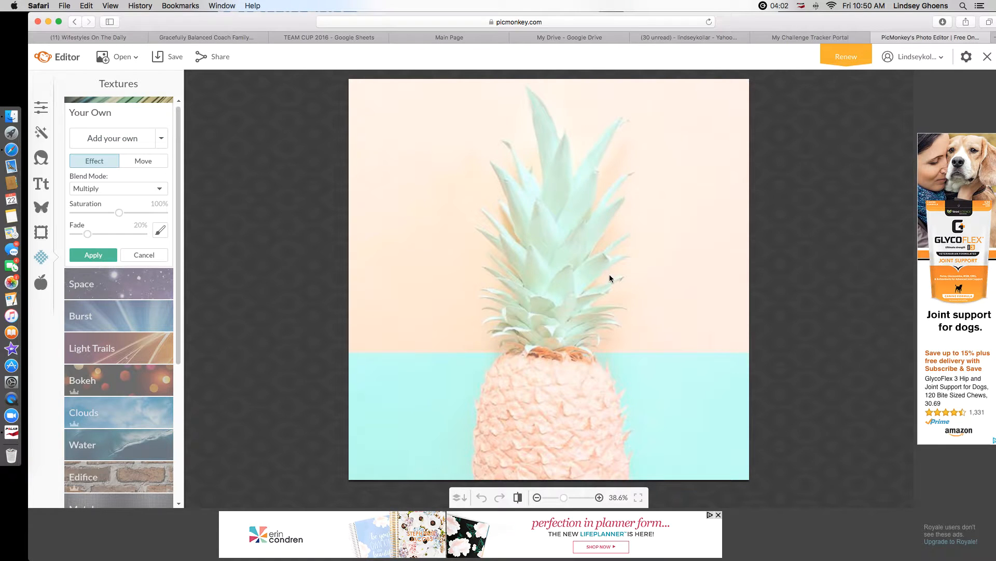
Set the pineapple texture's size to 100% and its fade to 38%, and apply it
click(131, 163)
drag(69, 213, 64, 212)
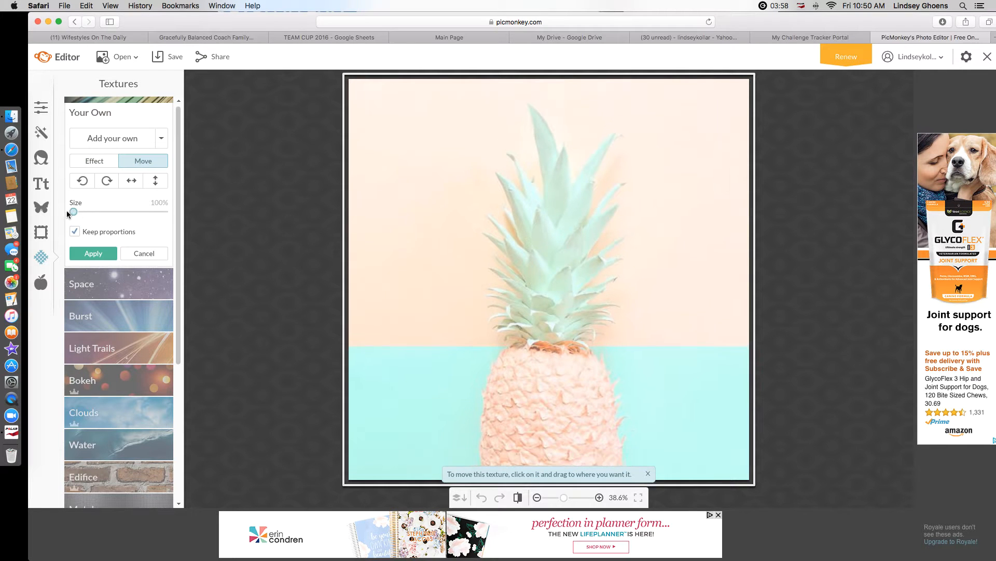
click(106, 164)
mouse_move(87, 233)
mouse_down()
mouse_move(78, 233)
mouse_move(99, 234)
mouse_up()
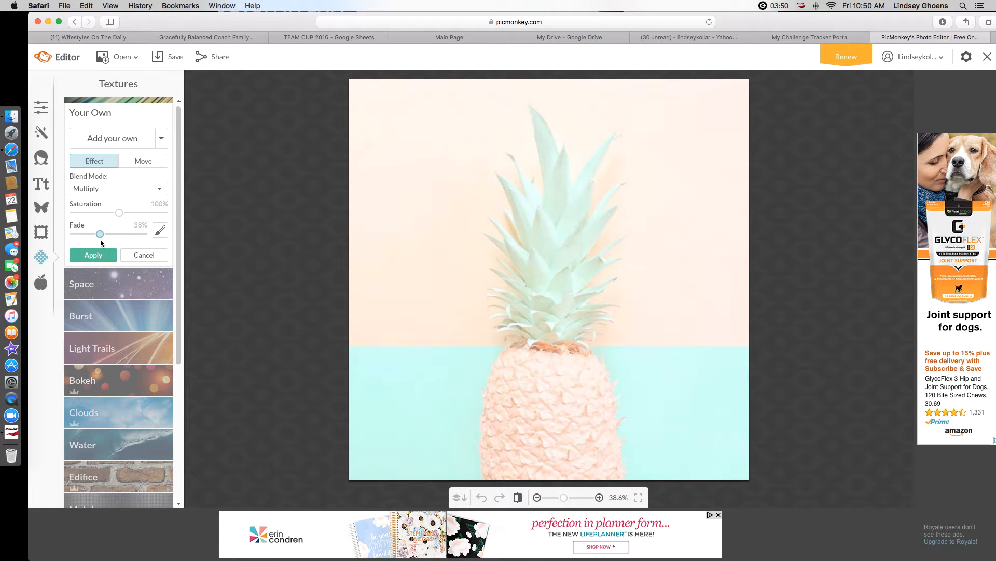
click(101, 254)
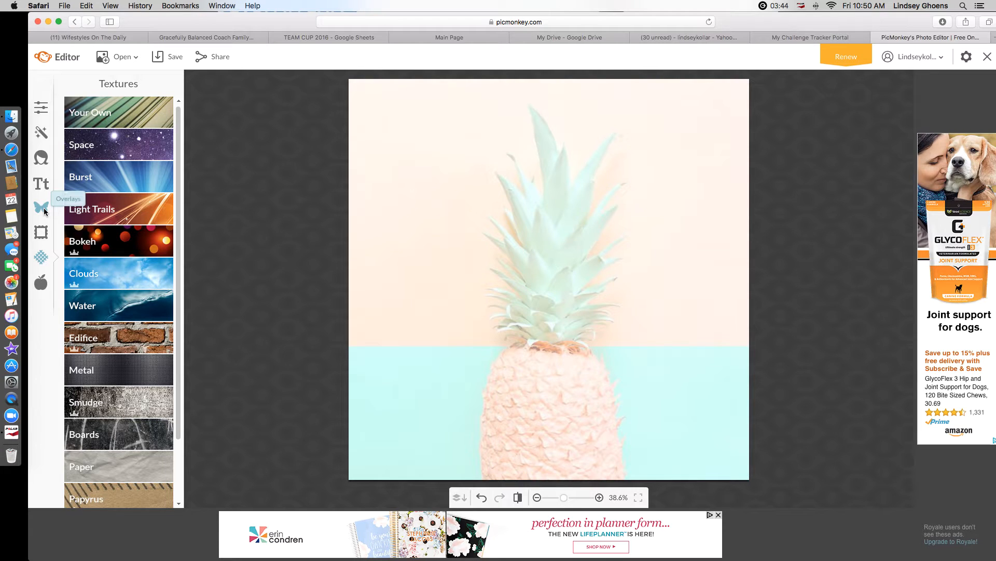
Add a text box in the Lato font reading "WELCOME NEW COACH"
click(92, 118)
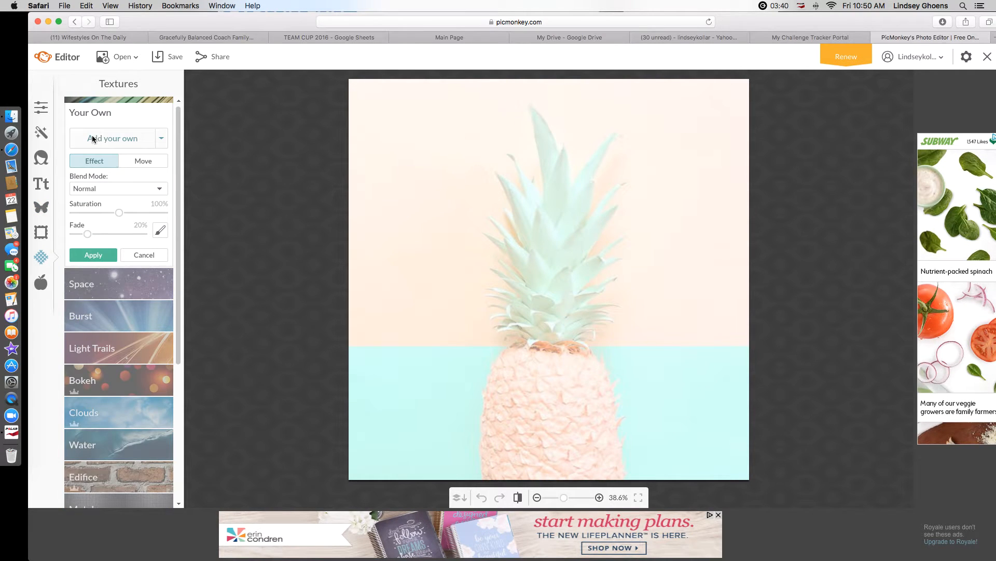
click(45, 184)
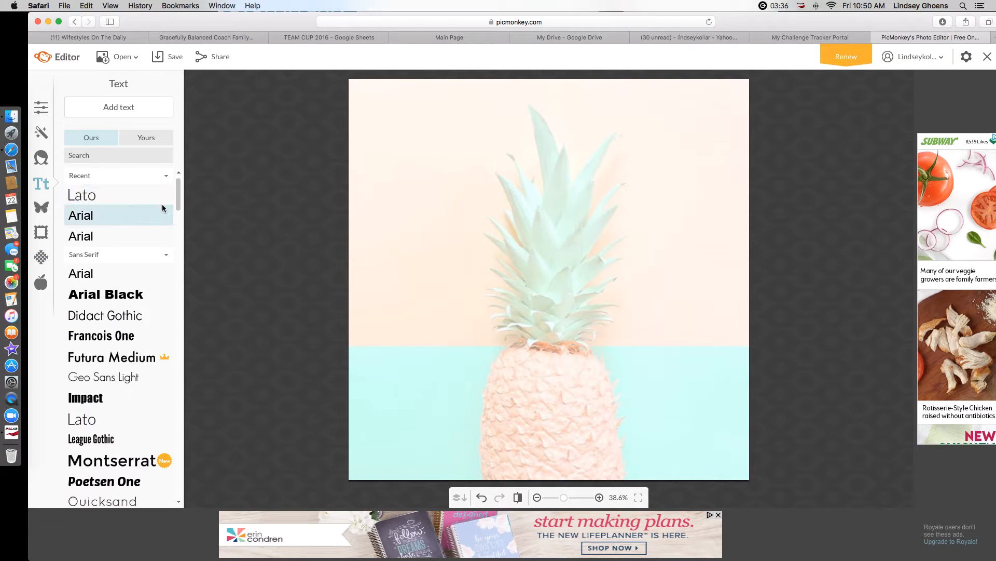
drag(179, 196, 179, 194)
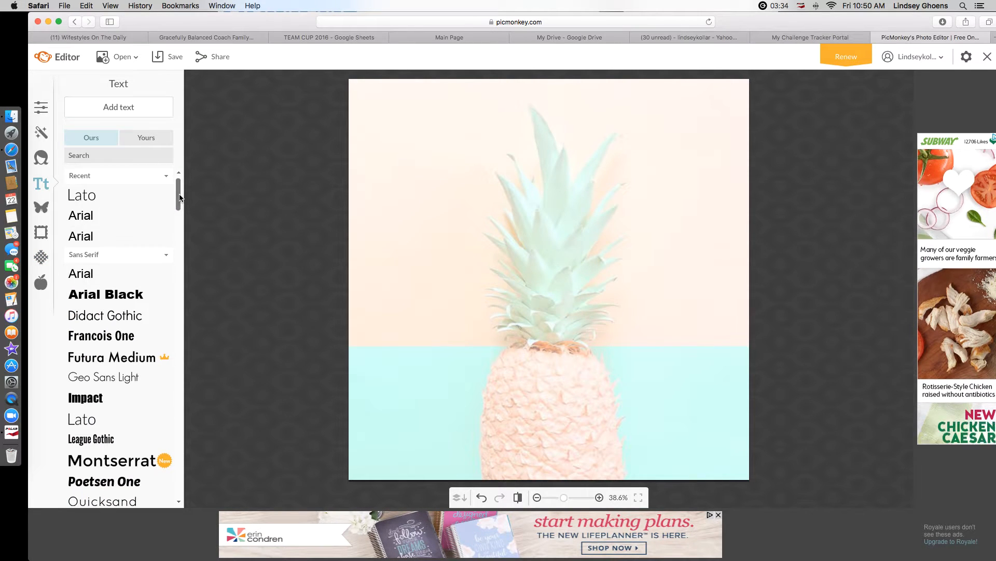
click(158, 142)
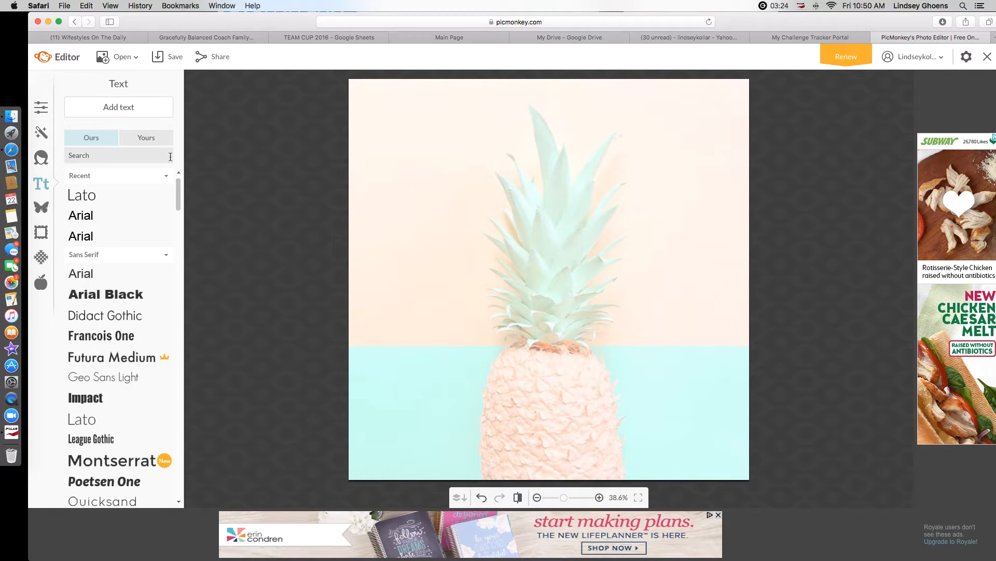
click(145, 191)
click(148, 106)
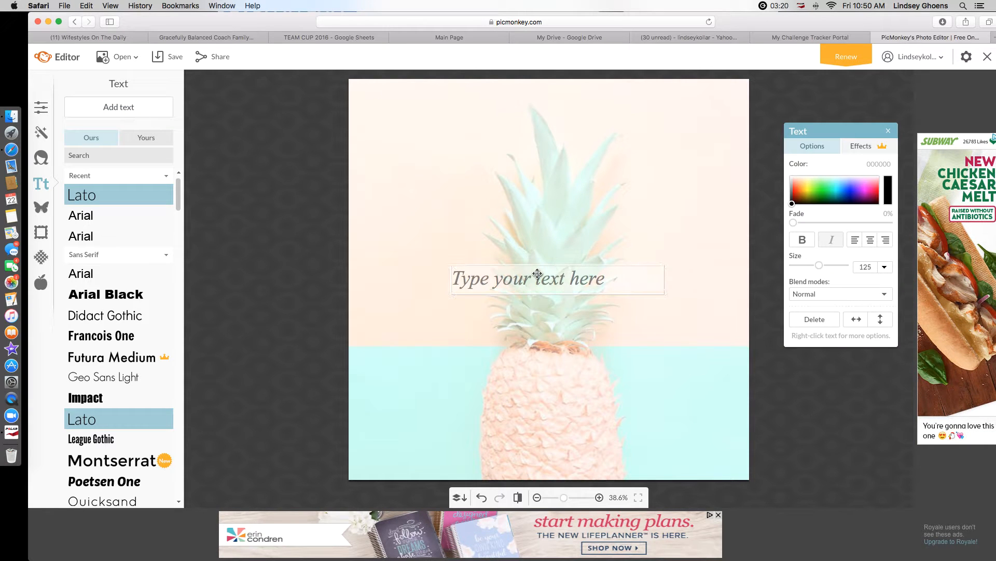
text(WELCOME NEW )
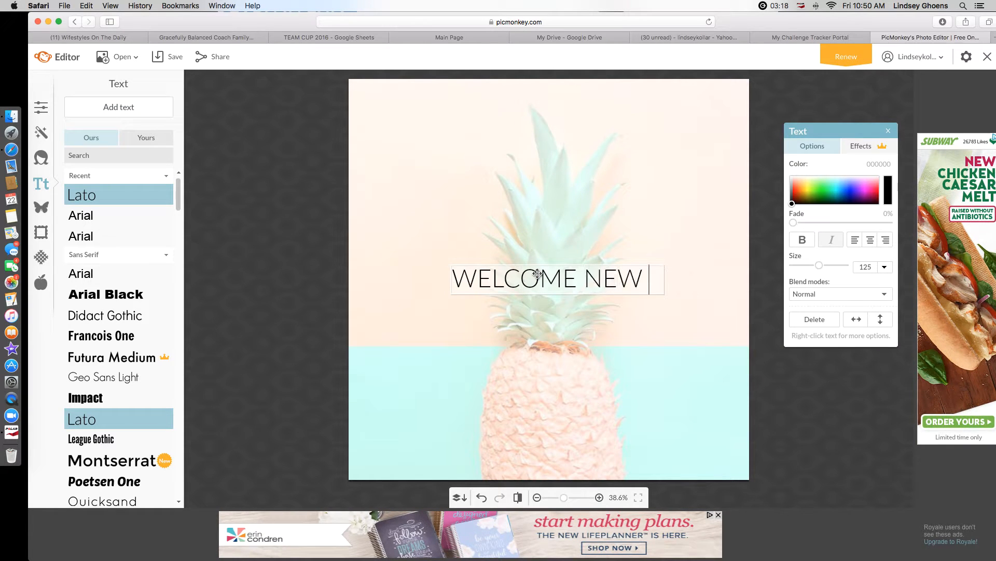
text(COA)
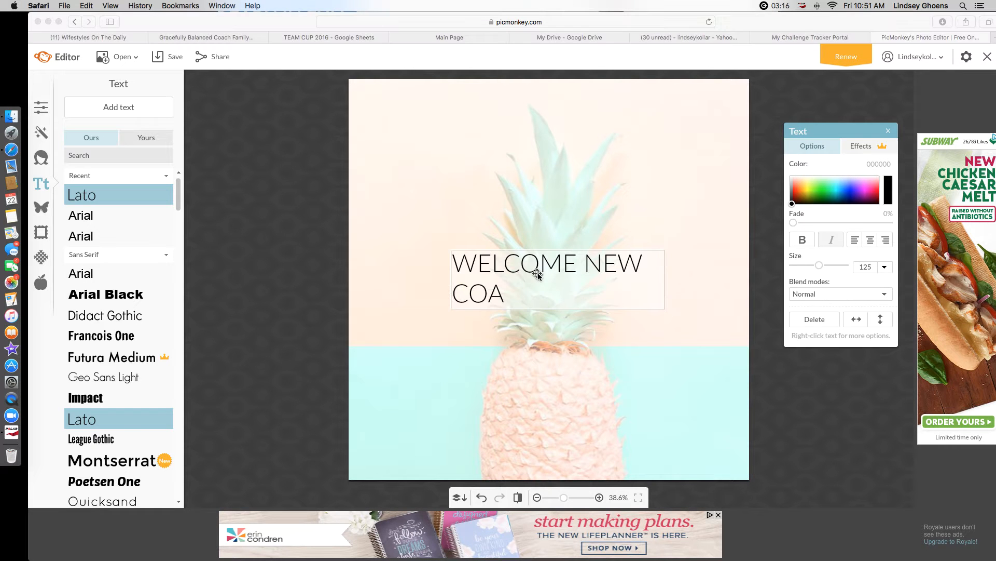
double_click(534, 287)
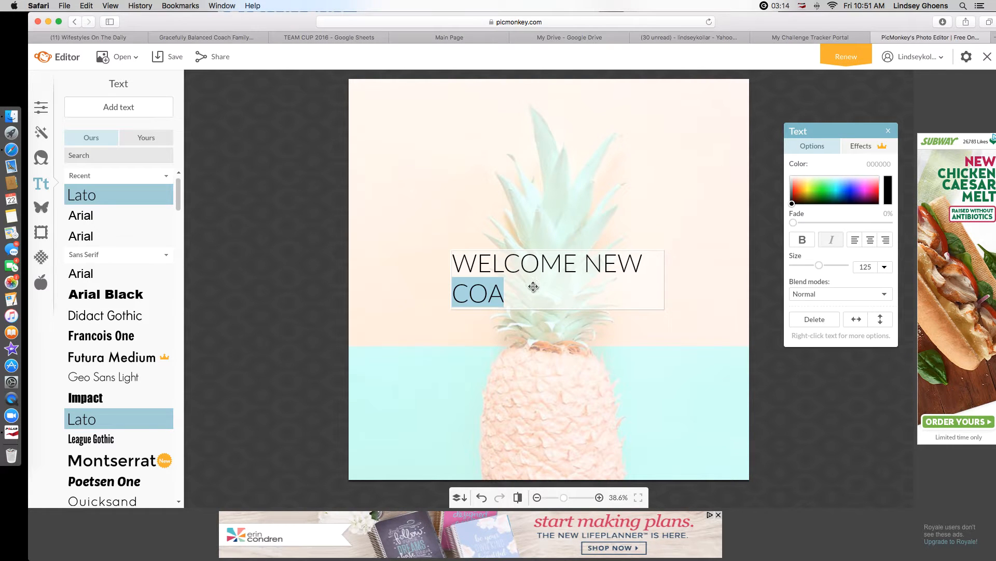
click(561, 286)
text(CH)
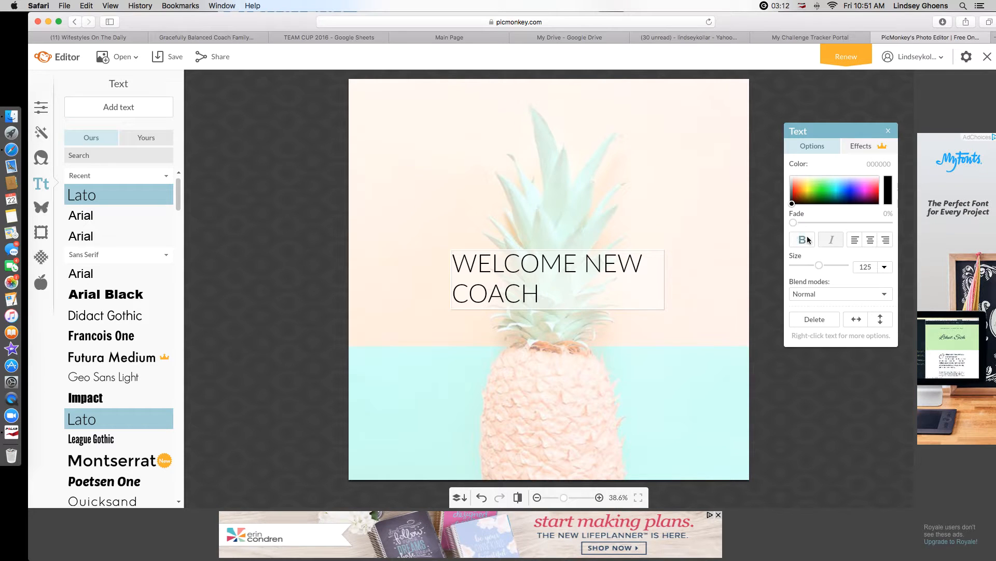
Centre-align the heading text and enlarge it to about size 226 across the upper part of the canvas
click(870, 239)
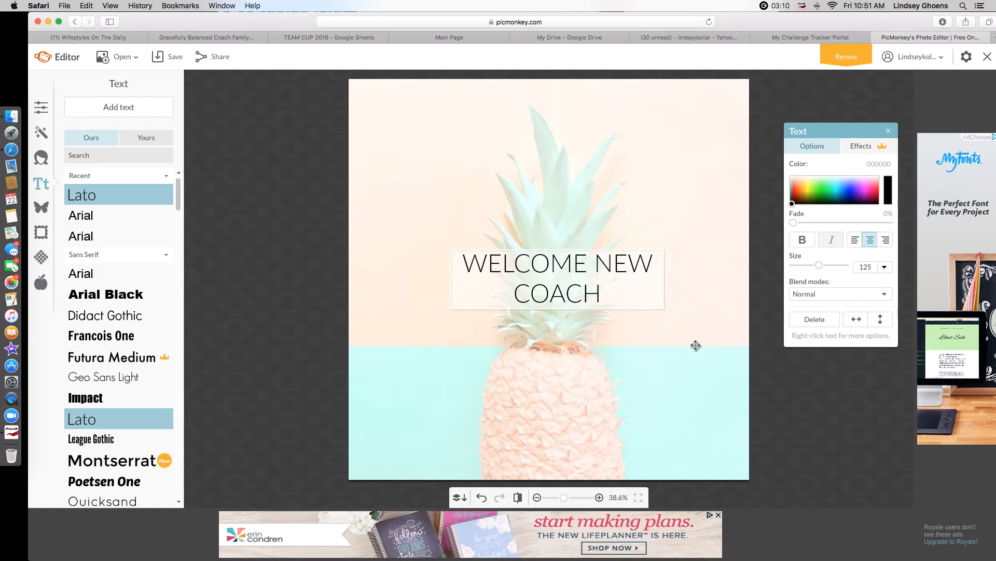
drag(607, 275, 755, 273)
drag(691, 179, 672, 162)
Make the whole "WELCOME NEW COACH" heading bold and deselect it
double_click(674, 169)
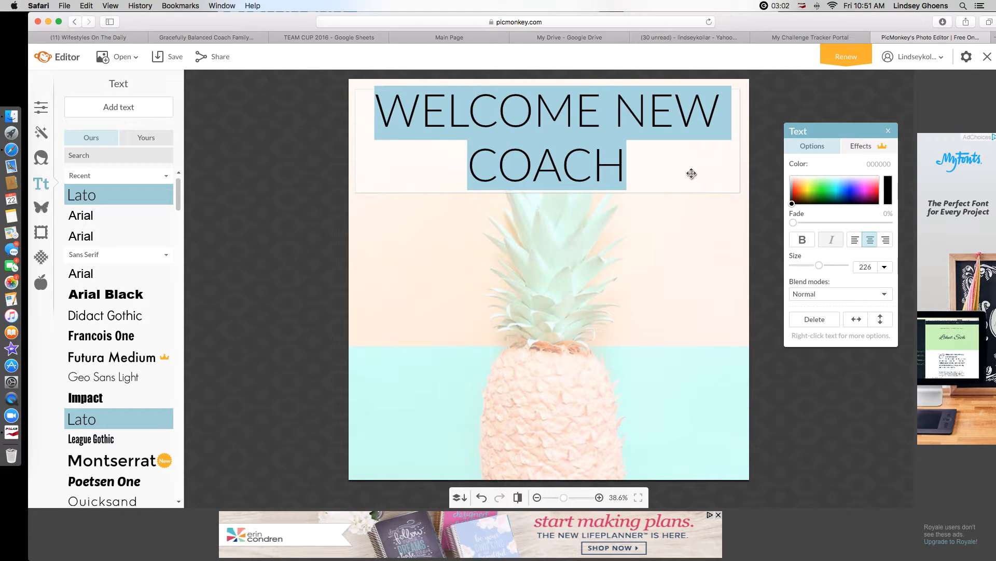
click(803, 239)
click(658, 253)
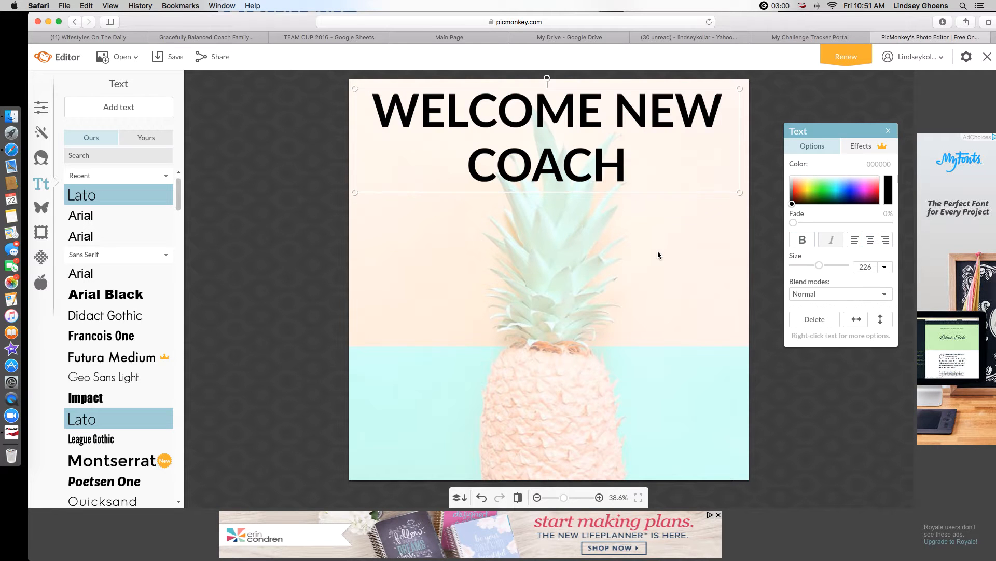
click(613, 168)
click(668, 279)
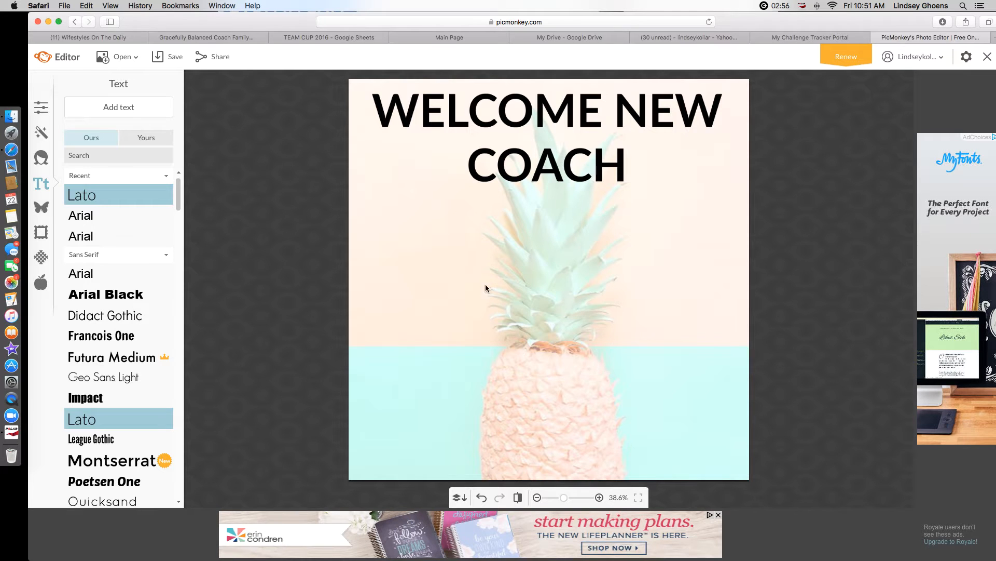
Add a geometric rectangle overlay and set its fill colour to white (ffffff)
click(42, 208)
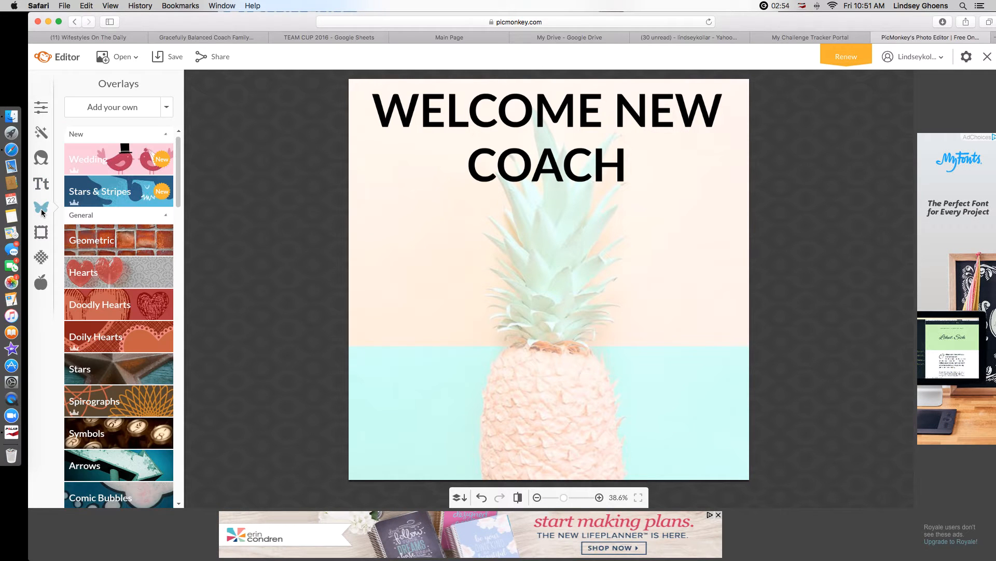
click(95, 241)
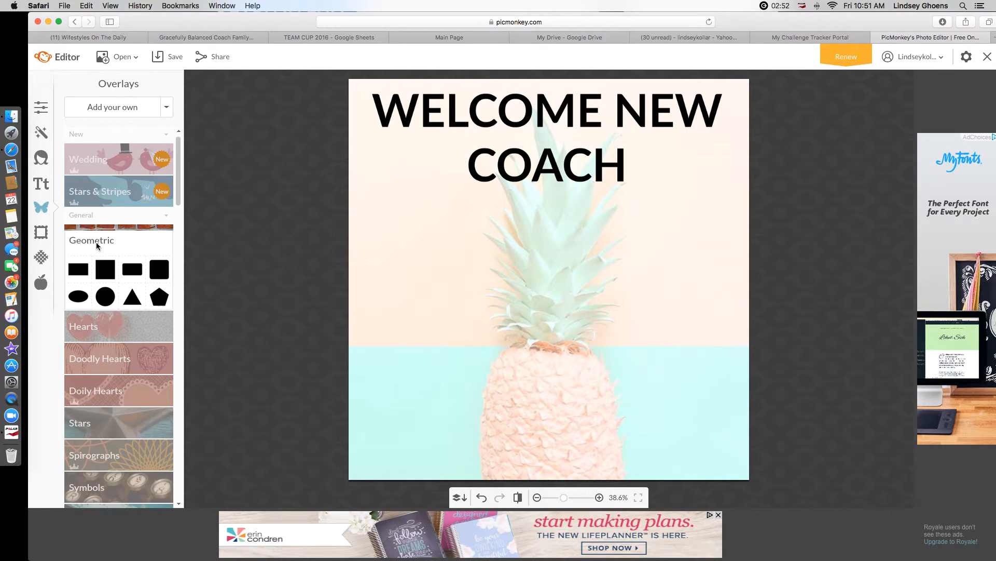
click(86, 269)
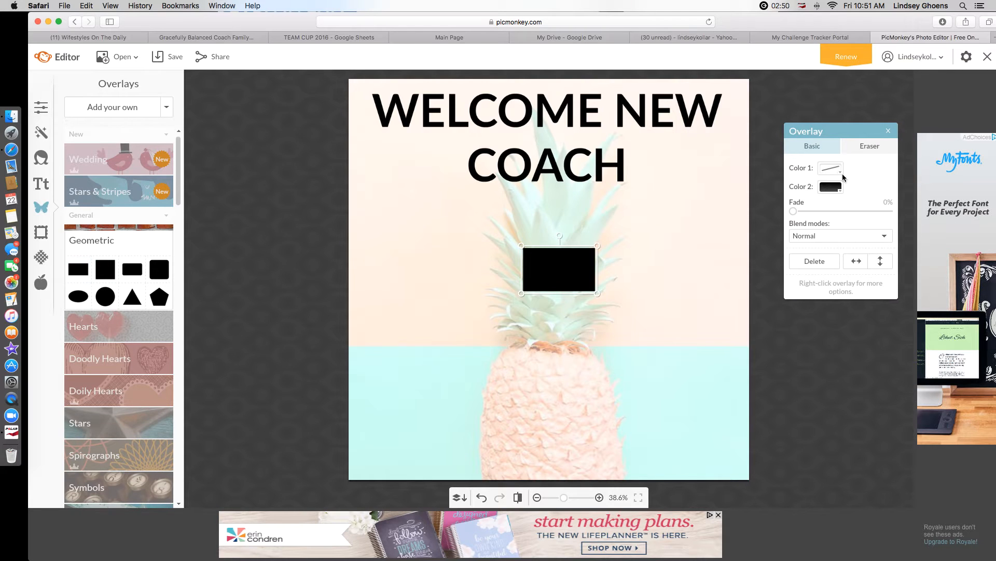
click(830, 187)
click(821, 285)
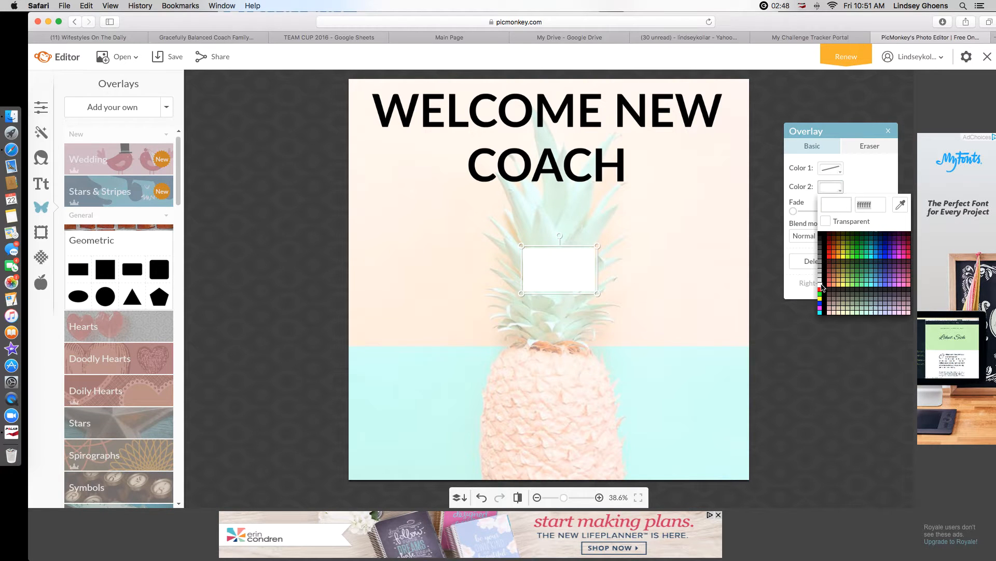
Stretch the white rectangle across the full canvas width over the heading and send it to the back
drag(574, 282, 772, 171)
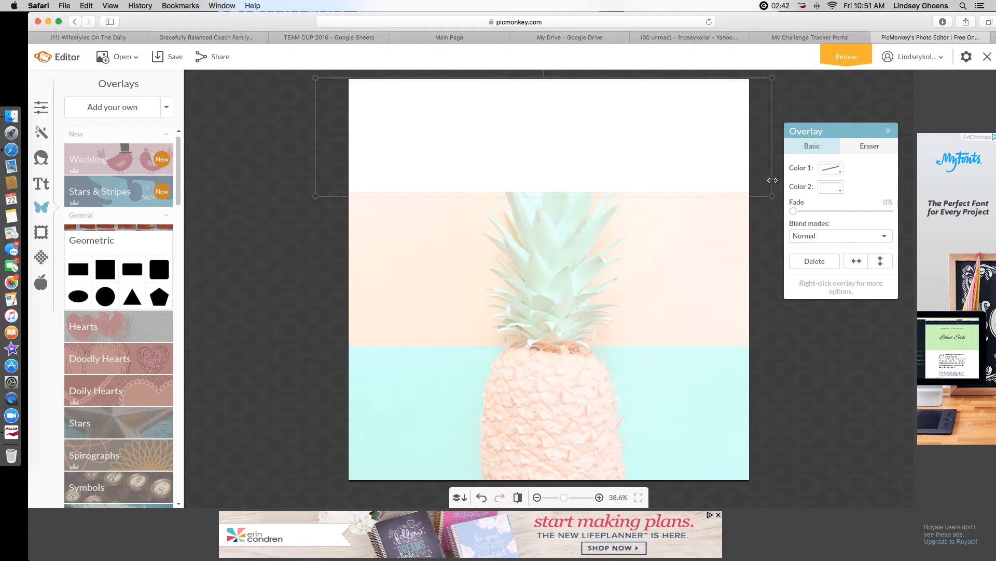
right_click(716, 170)
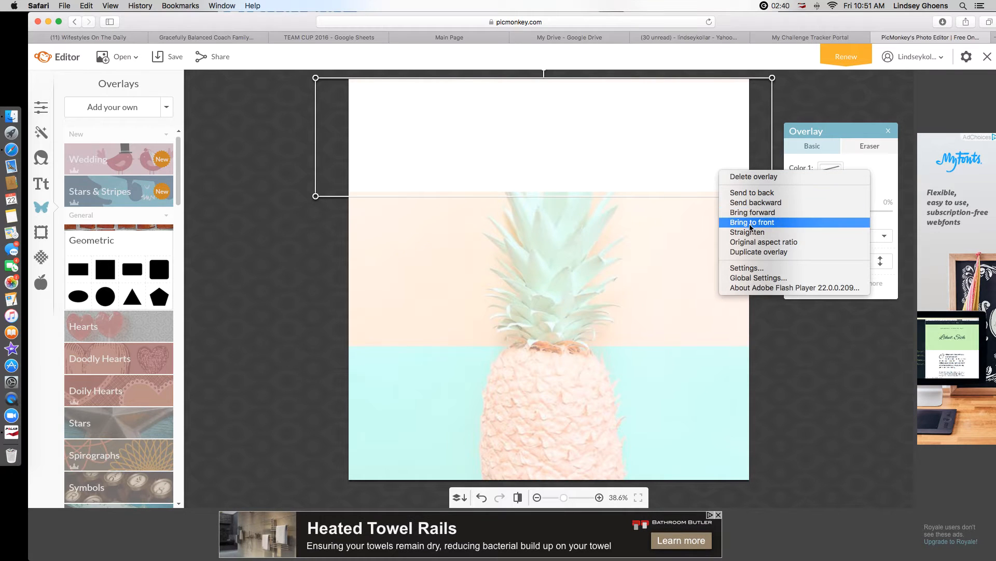
click(754, 193)
click(712, 240)
Delete the white rectangle overlay behind the heading
click(695, 160)
right_click(694, 160)
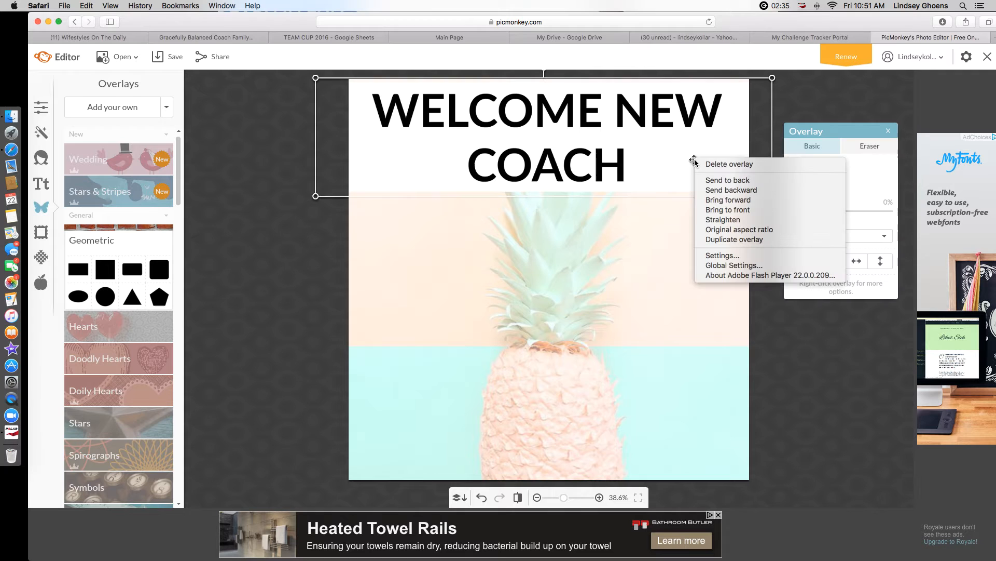
click(729, 164)
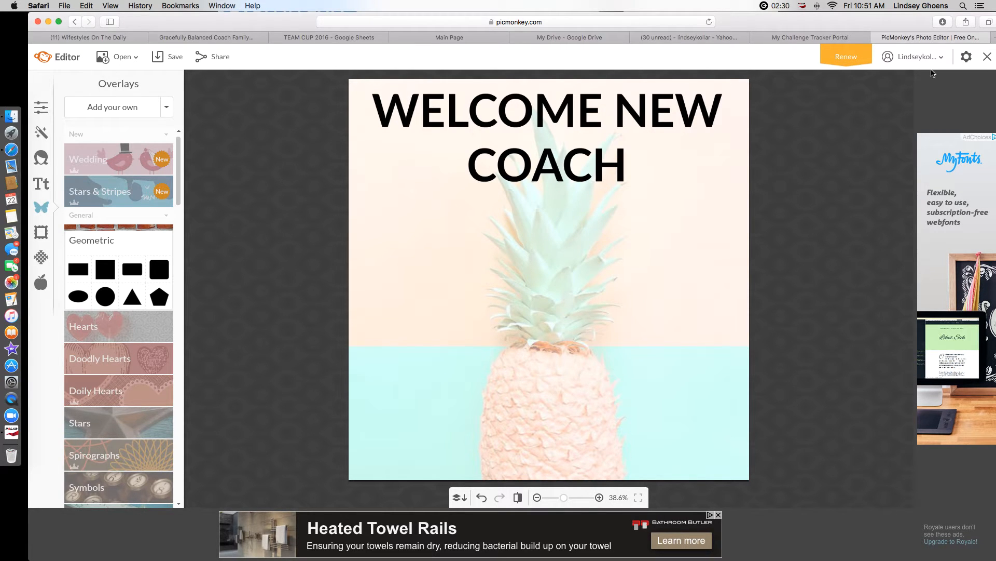
Open picmonkey.com in a new browser tab
click(993, 38)
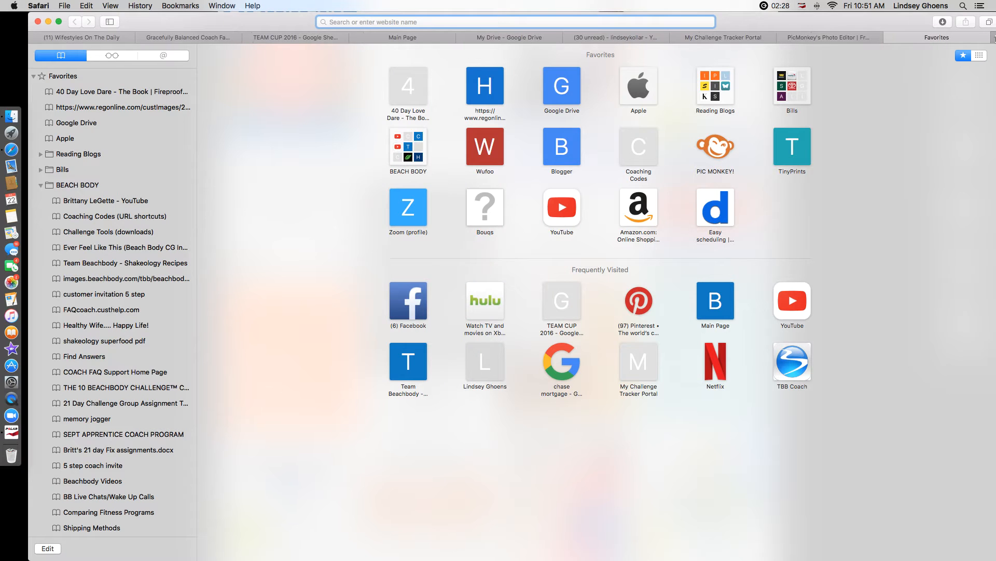
text(picmonkey.com)
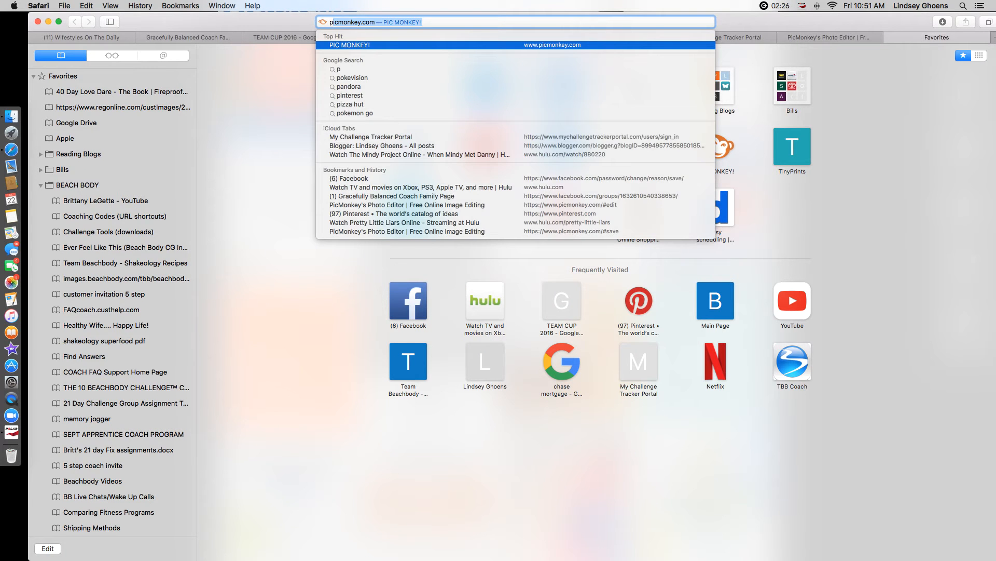
key(Return)
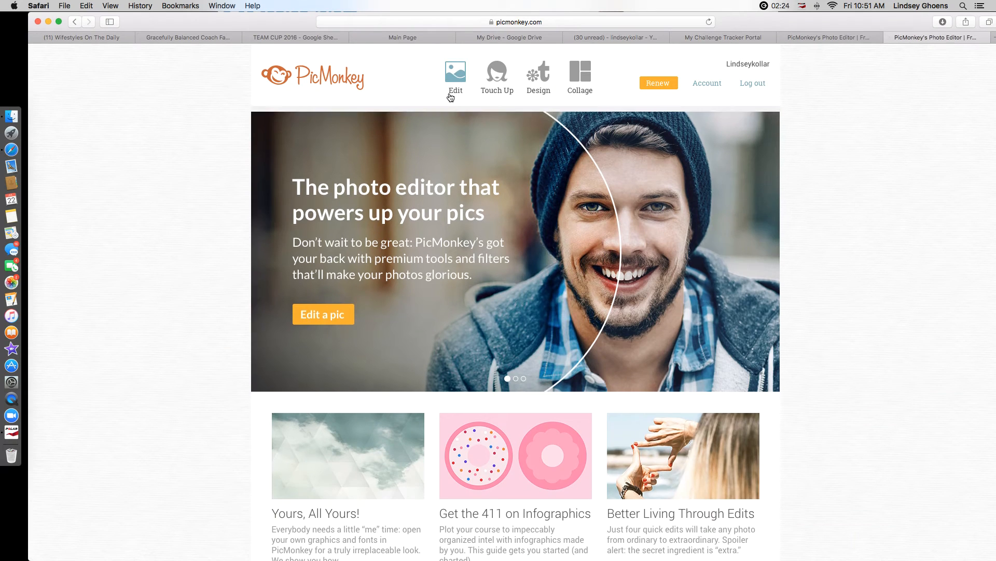
Open the selfie photo from the Selfies folder inside Beachbody for editing
mouse_move(459, 86)
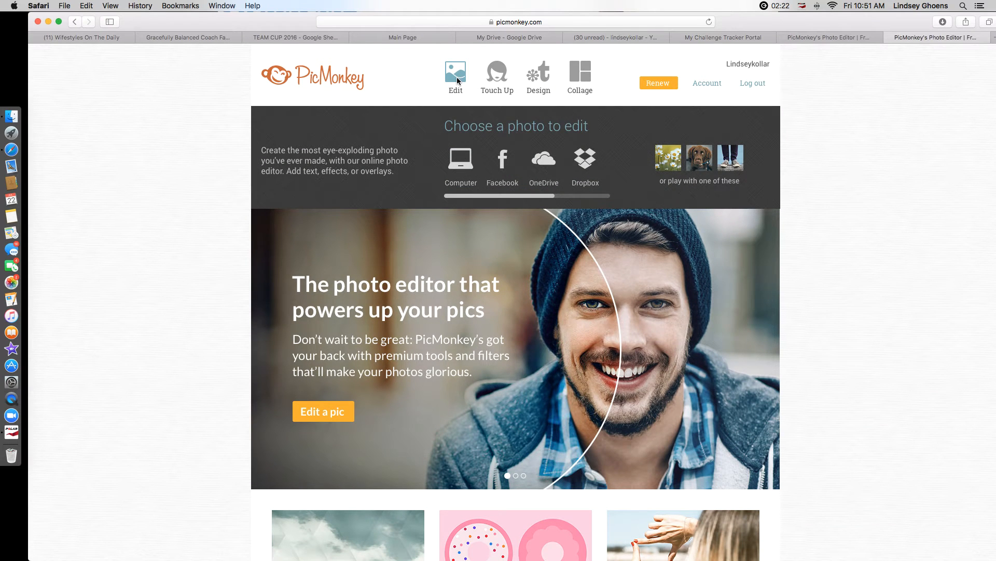
click(458, 79)
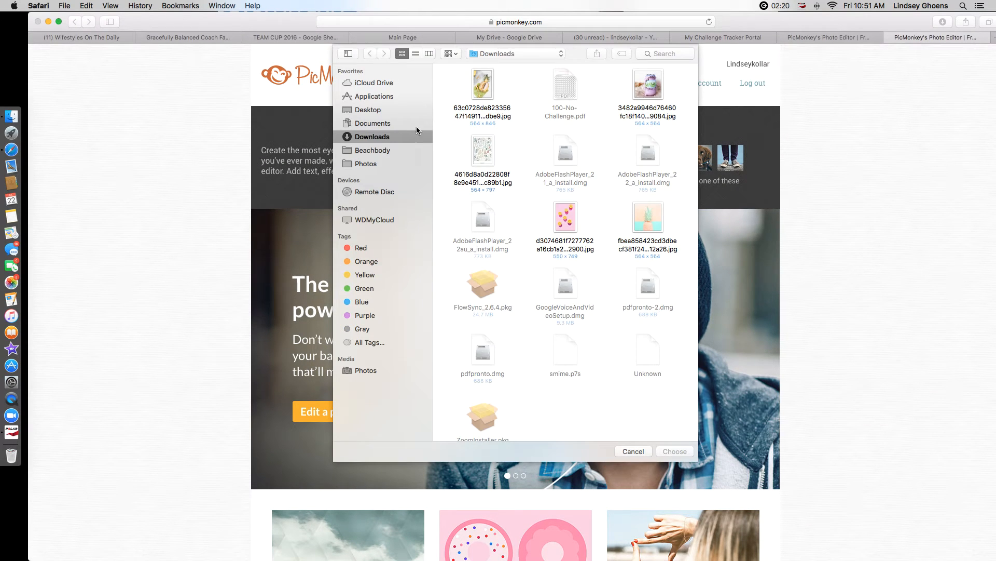
click(386, 152)
scroll(551, 197, down, 10)
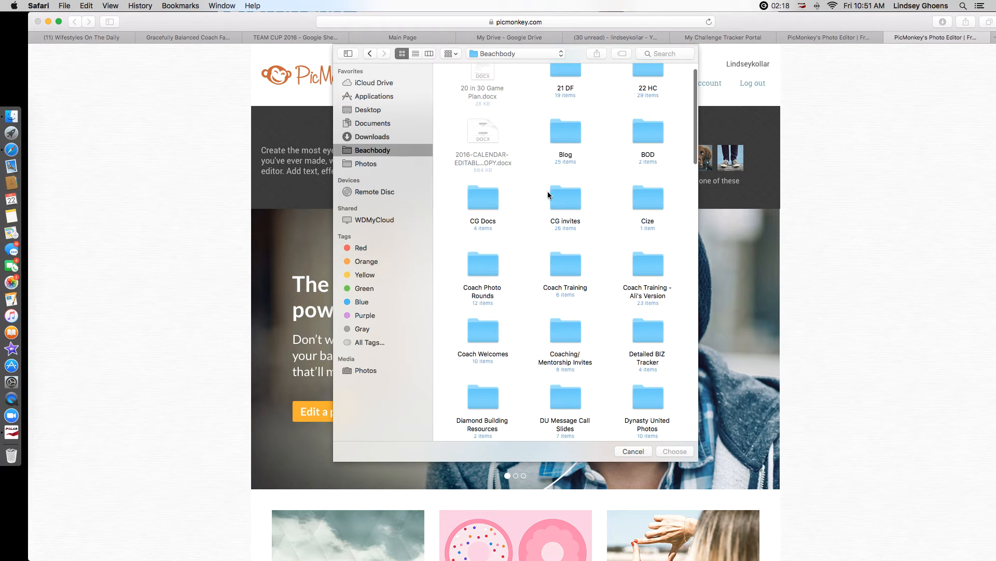
scroll(551, 197, down, 6)
double_click(488, 227)
double_click(647, 134)
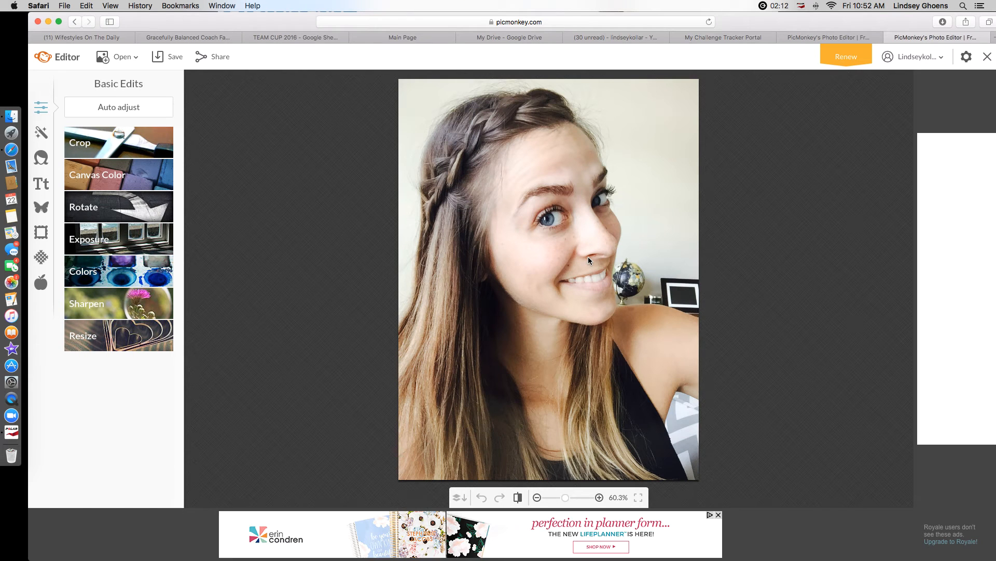
Apply a circle shape cutout with a transparent background to the selfie, positioned around the face
click(42, 237)
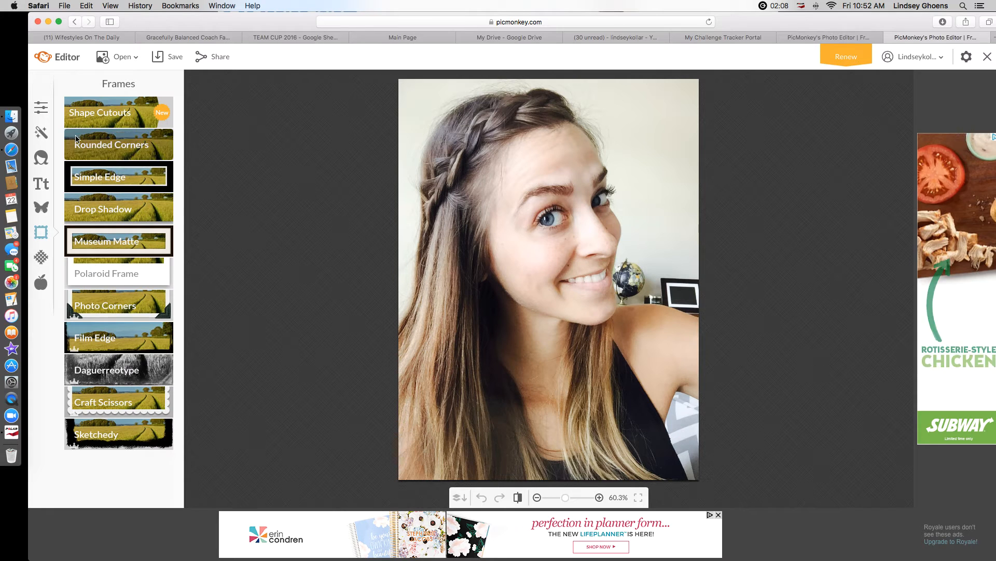
click(118, 111)
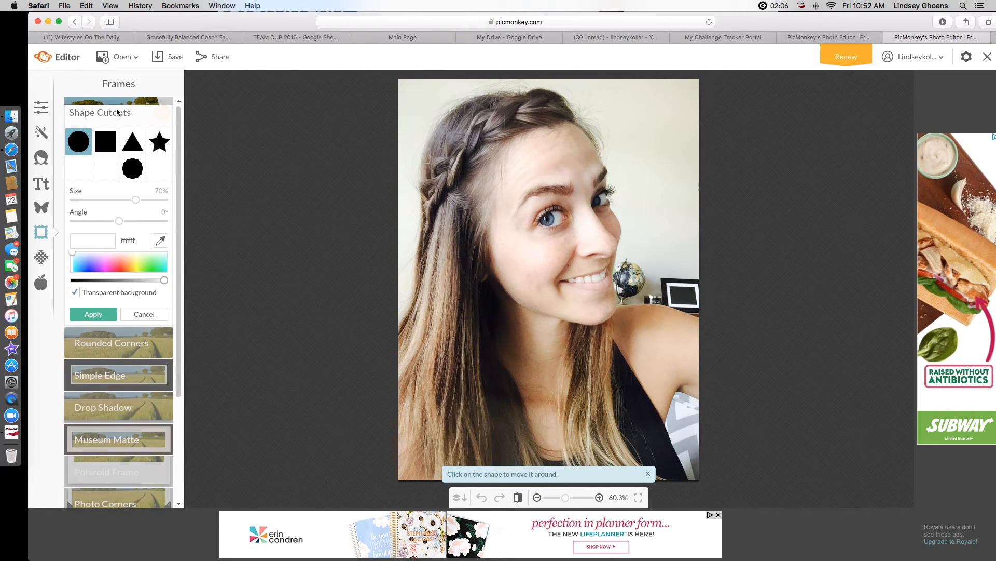
drag(499, 288, 531, 256)
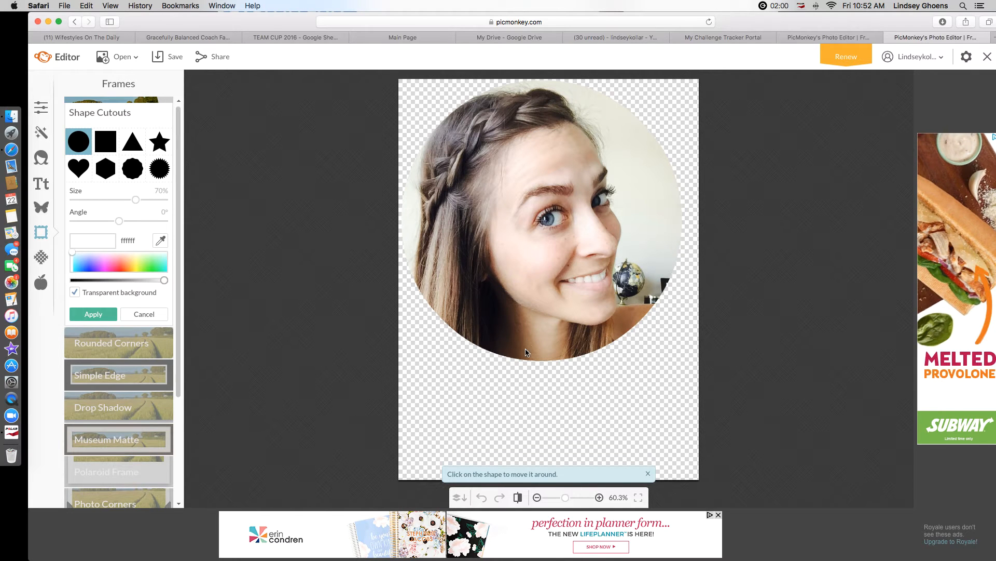
click(94, 314)
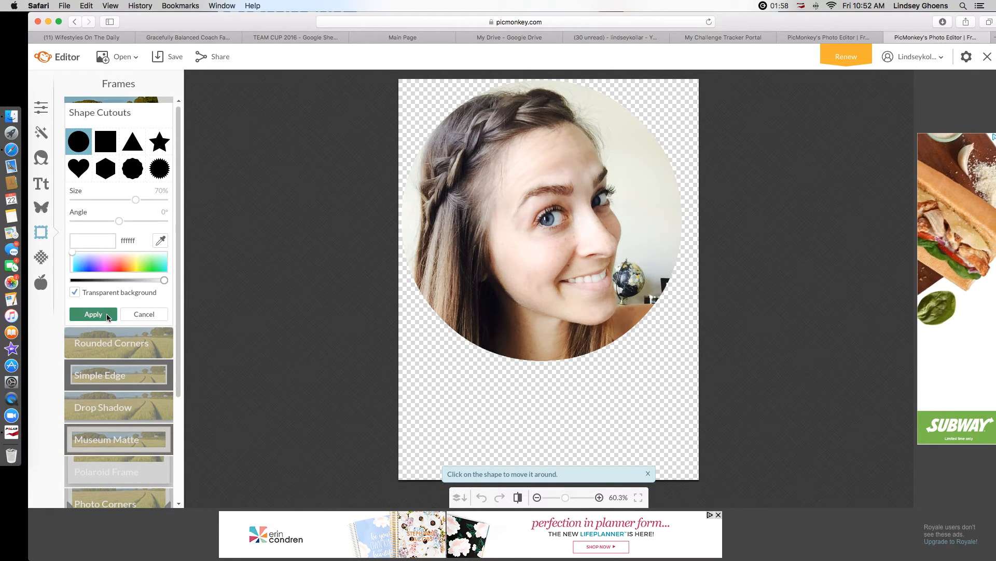
Save the circular cutout image as "selfie circle" in the Downloads folder
click(178, 58)
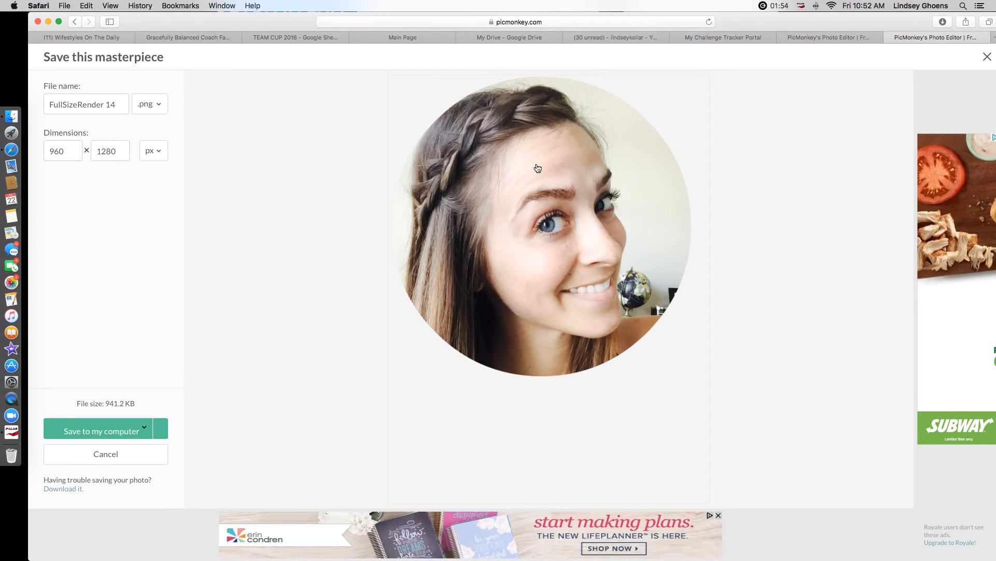
right_click(585, 152)
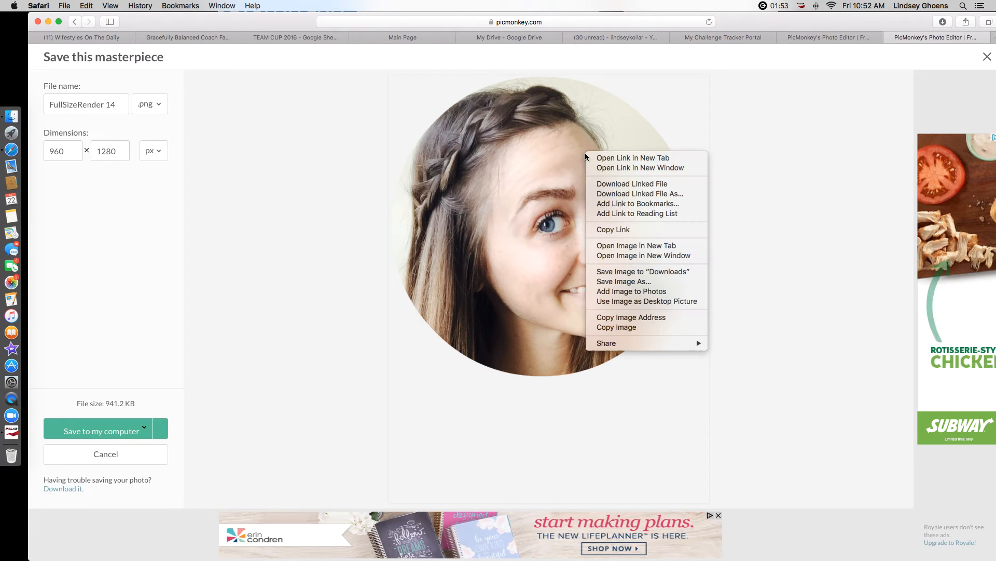
click(628, 282)
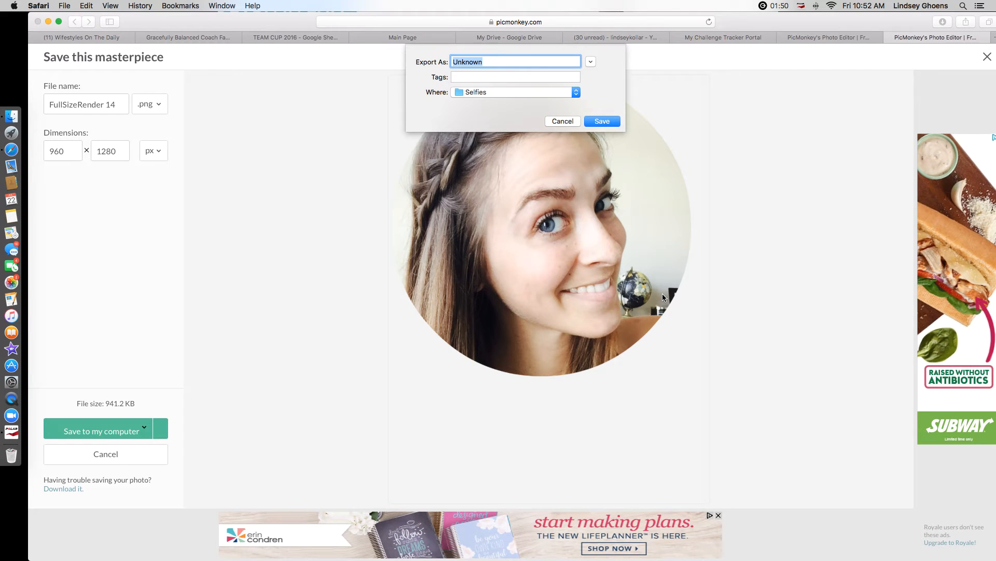
text(selfie circle)
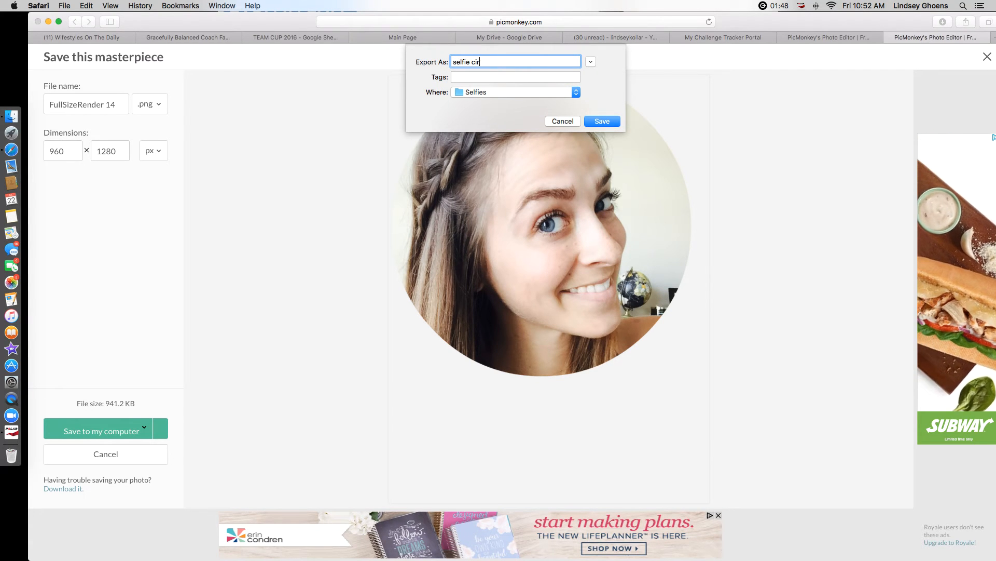
click(564, 96)
click(534, 187)
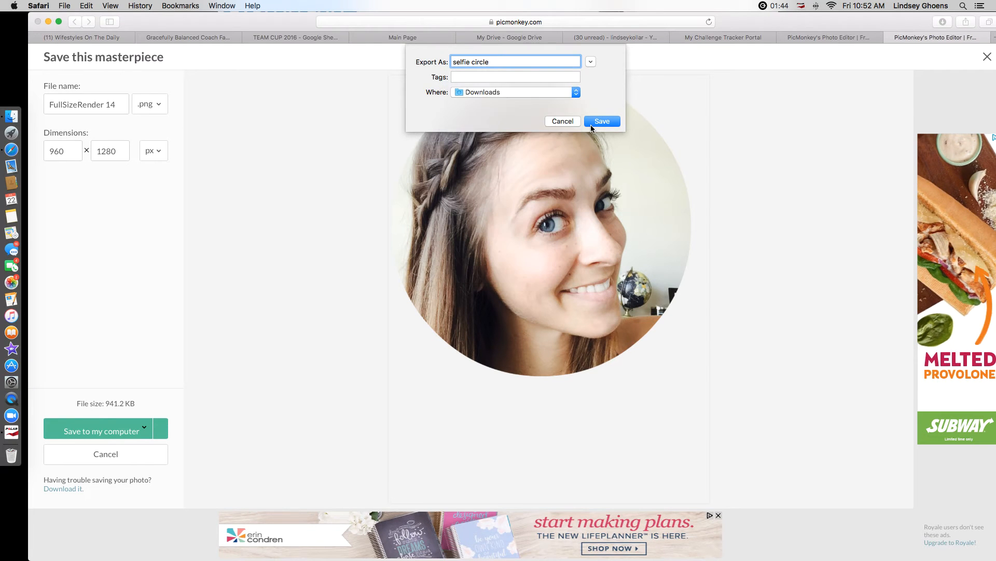
click(591, 124)
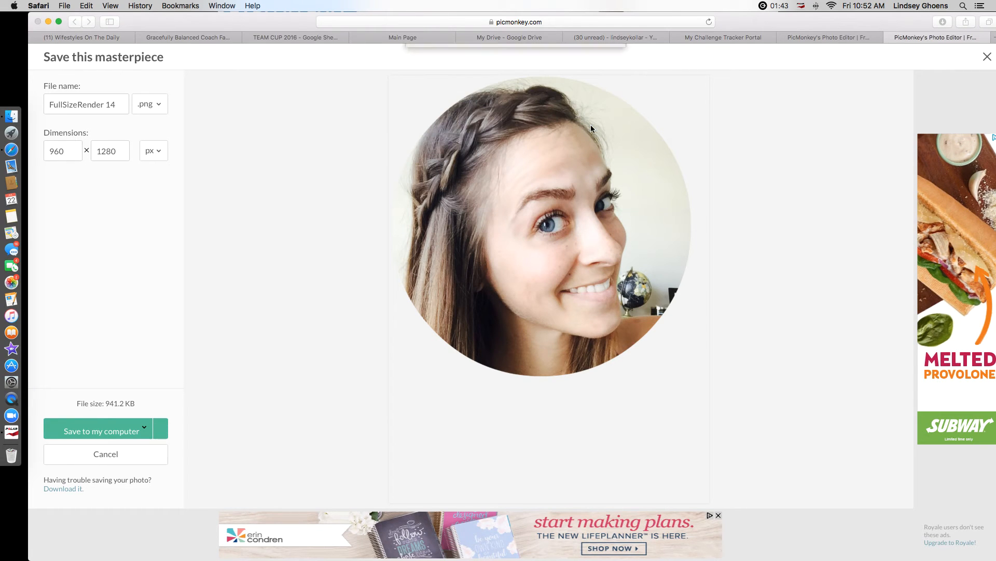
Return to the welcome graphic's tab and place a geometric circle overlay below the heading, near the canvas centre
click(836, 36)
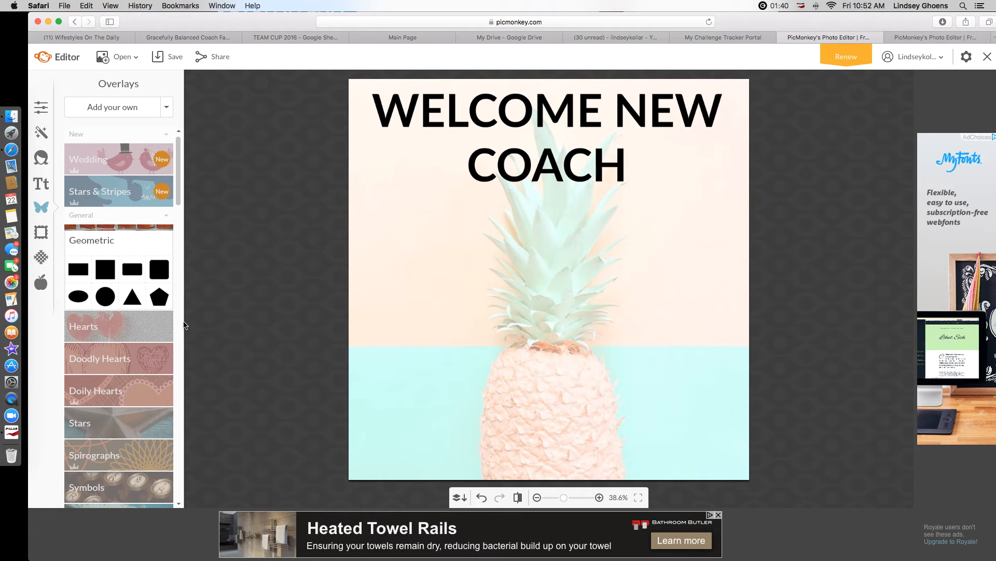
click(106, 296)
drag(524, 305, 318, 466)
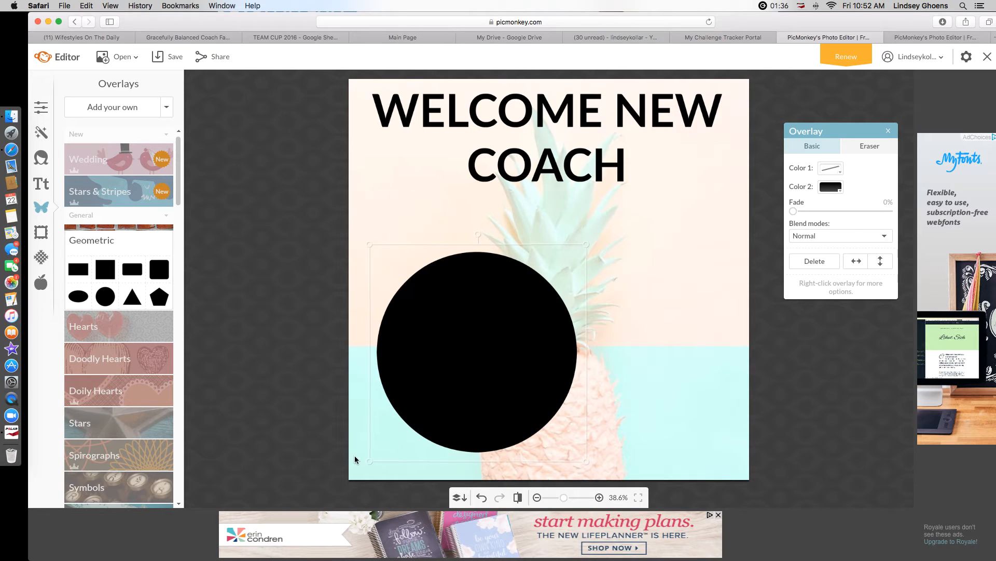
drag(525, 389, 591, 348)
Fill the circle overlay with white and nudge it into place under the heading
click(840, 188)
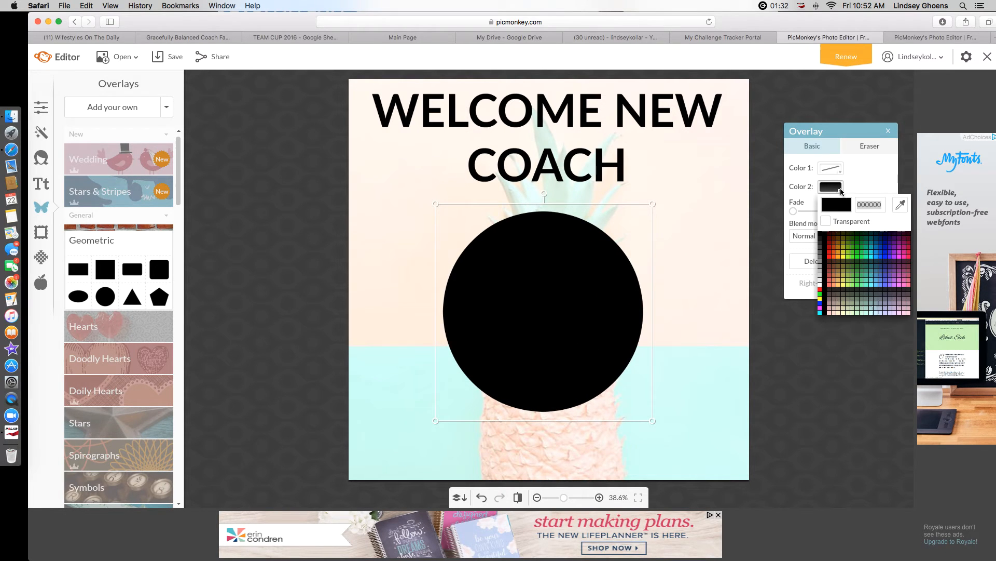
click(824, 309)
click(696, 307)
drag(591, 309, 596, 305)
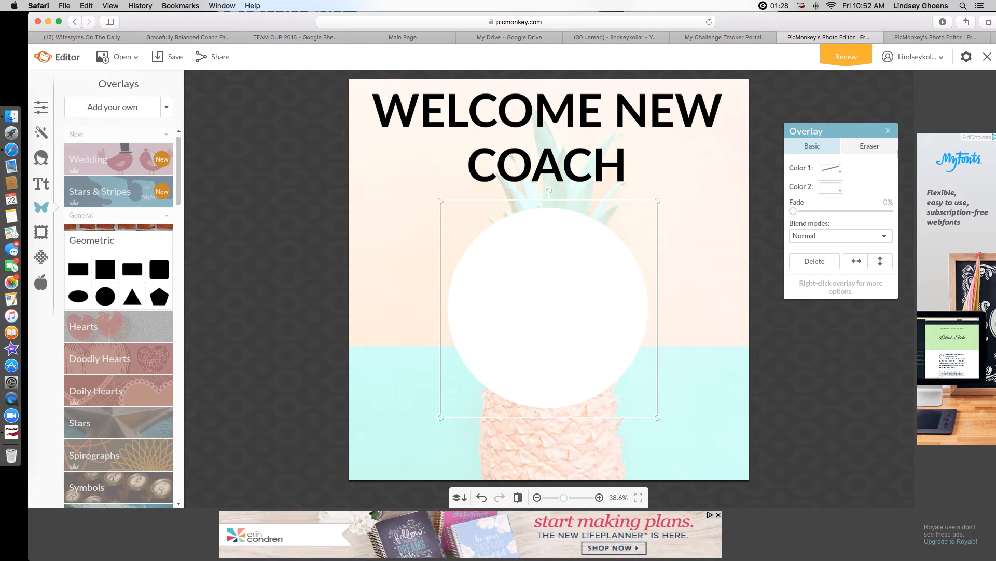
Enlarge the white circle slightly, set its fade to 22% and deselect it
drag(444, 416, 418, 427)
drag(554, 356, 561, 351)
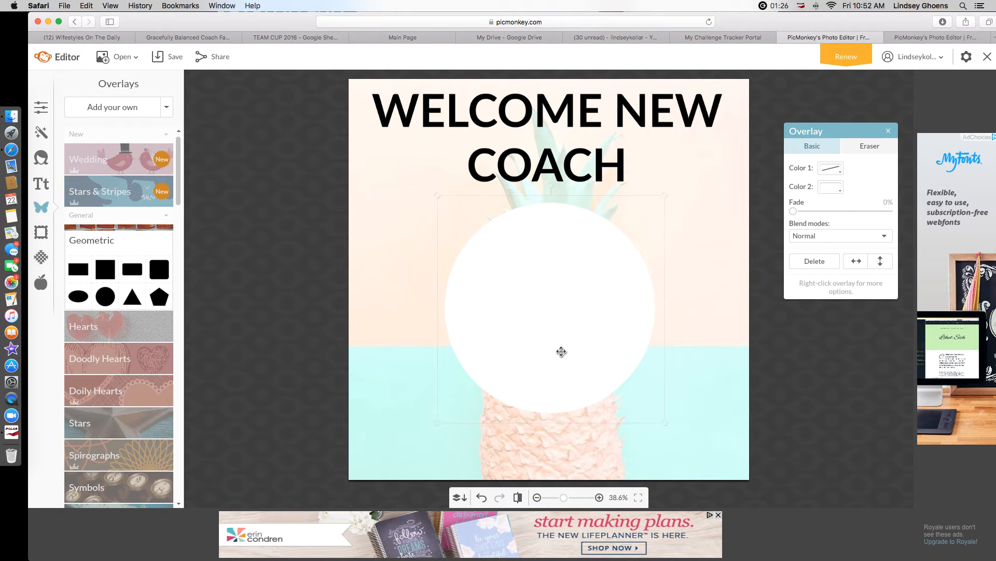
drag(794, 213, 810, 216)
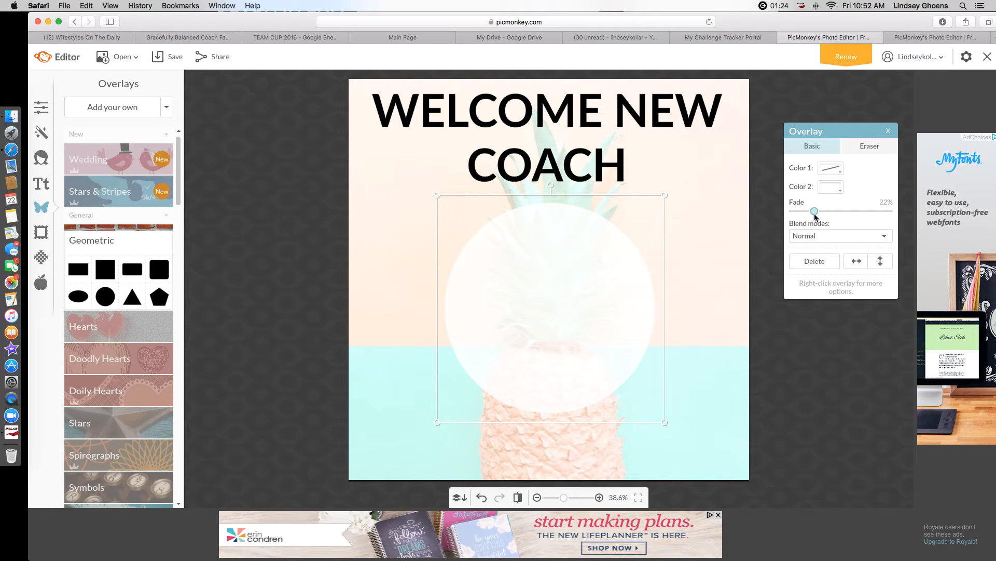
click(722, 280)
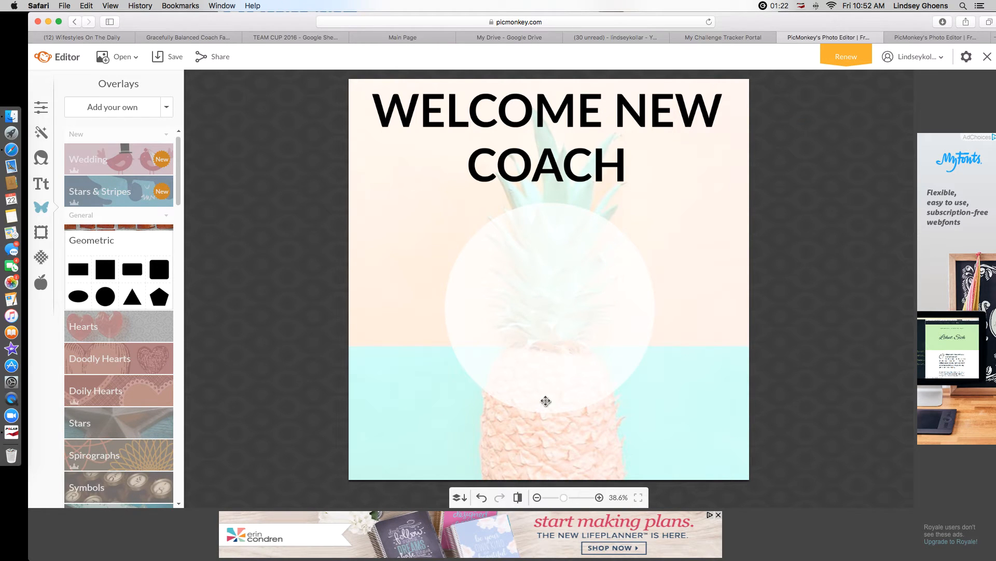
click(39, 187)
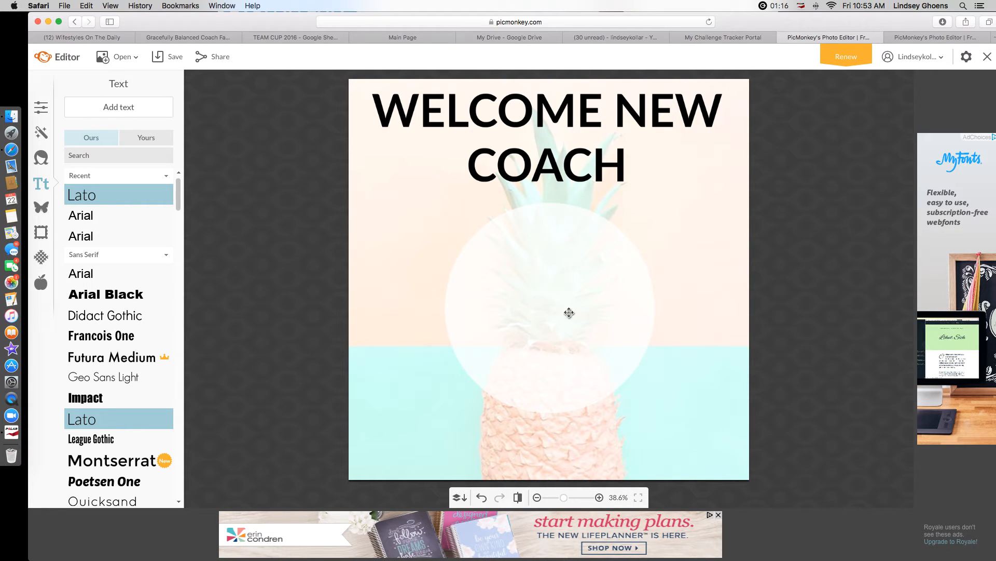
click(42, 208)
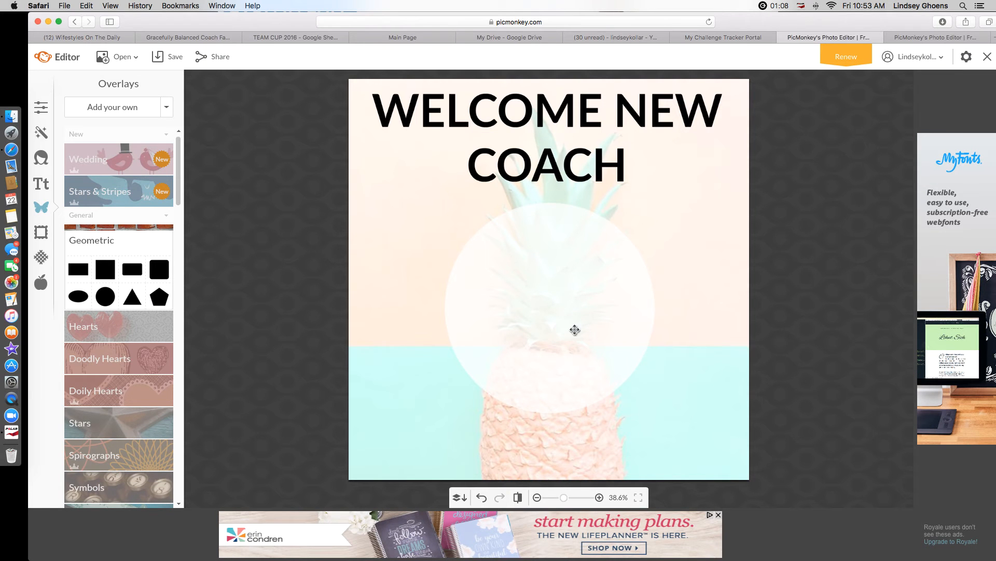
Add the saved circular selfie cutout from Downloads as a custom overlay
click(139, 108)
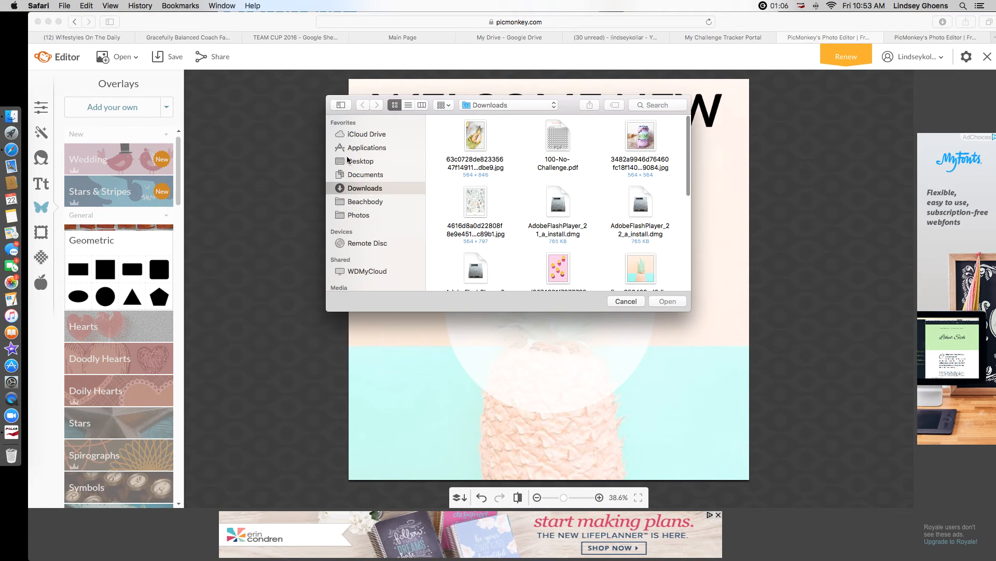
scroll(537, 216, down, 5)
double_click(550, 214)
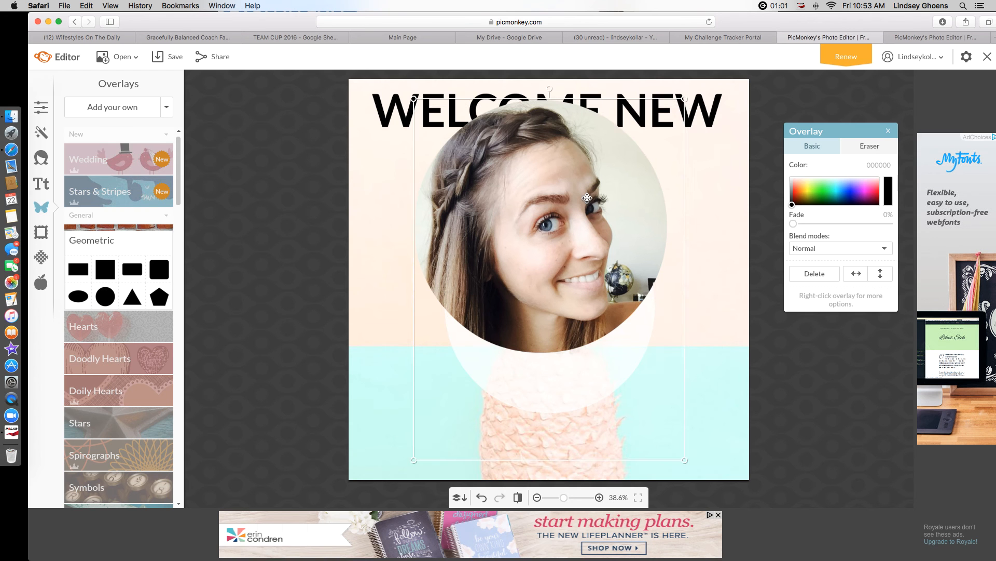
Shrink the selfie overlay and centre it inside the faded white circle as a bordered portrait, with the overlay deselected
drag(588, 211, 602, 263)
drag(701, 166, 635, 227)
drag(517, 341, 549, 291)
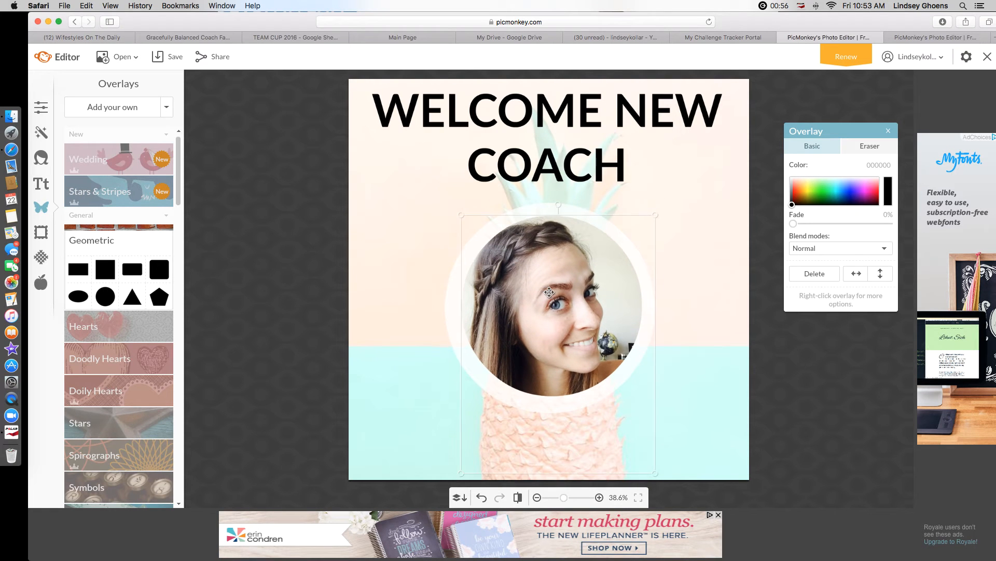
click(714, 312)
Add a text box in the Magnolia Sky font containing the coach's first name in lowercase
click(41, 184)
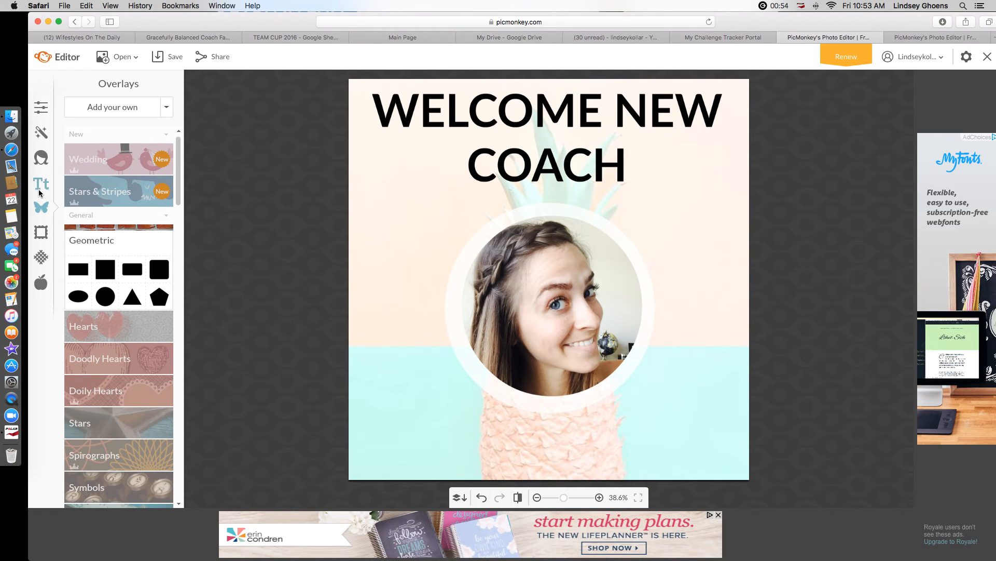
click(133, 138)
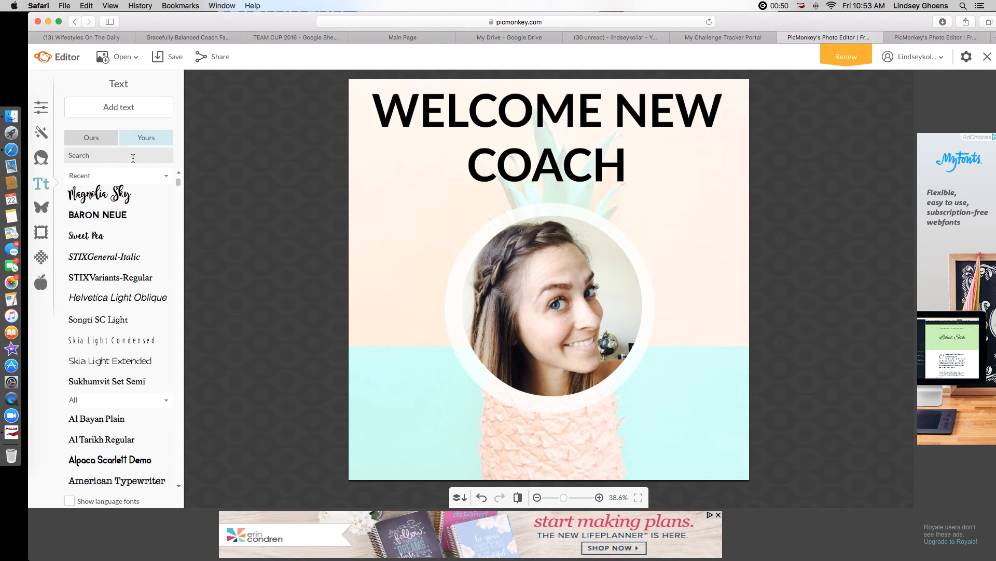
click(146, 107)
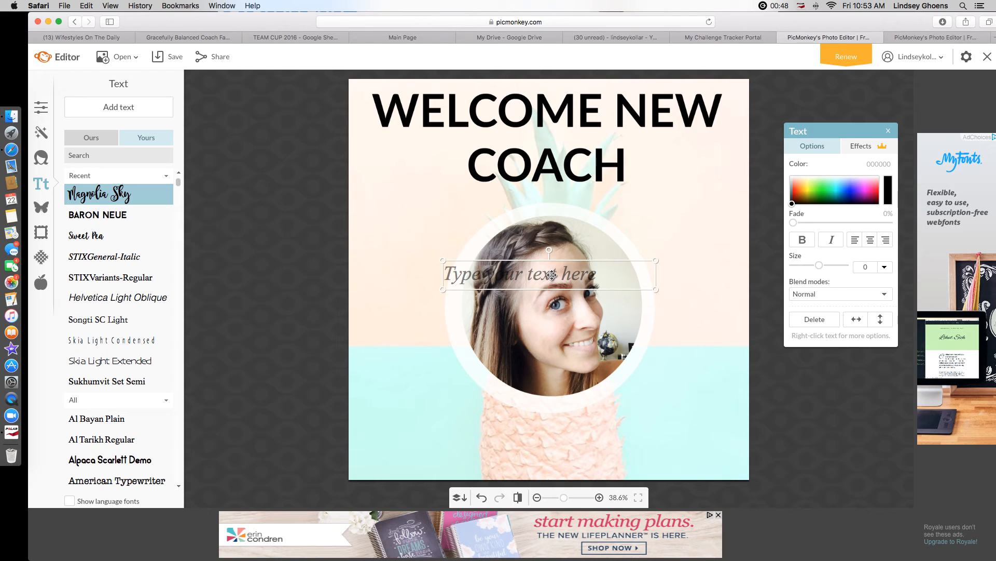
click(520, 273)
text(lindsey)
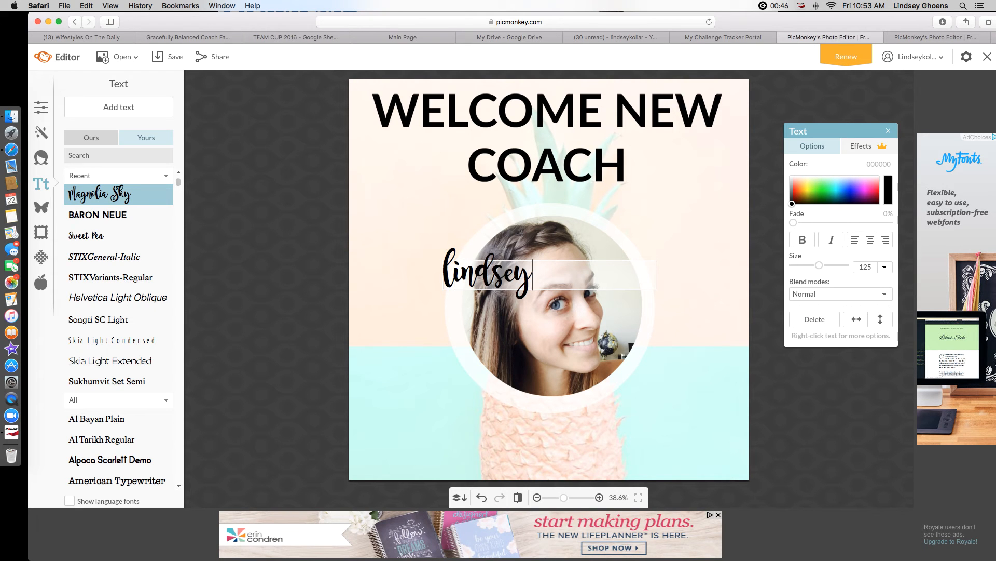
Centre-align the name text, enlarge it to size 269 and place it over the portrait's lower edge
click(870, 239)
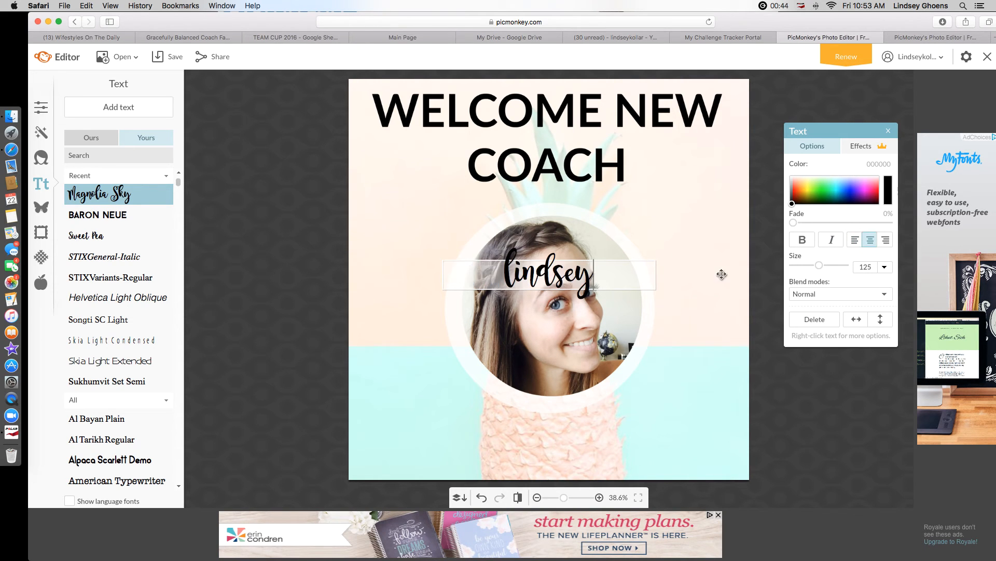
drag(656, 274, 633, 407)
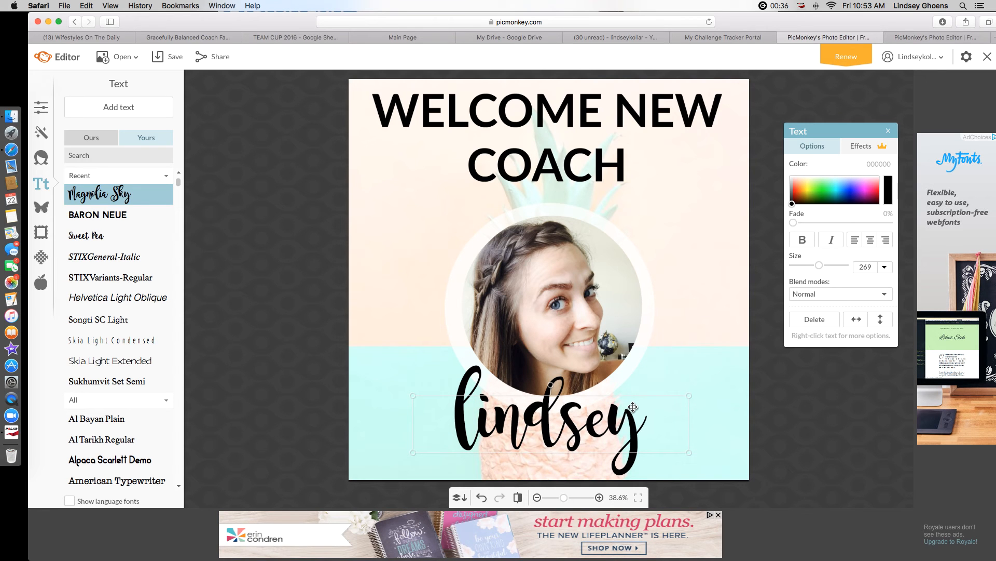
Duplicate the name text, colour the copy white (ffffff) and offset it slightly over the black original as a shadow effect, with the text deselected
click(702, 346)
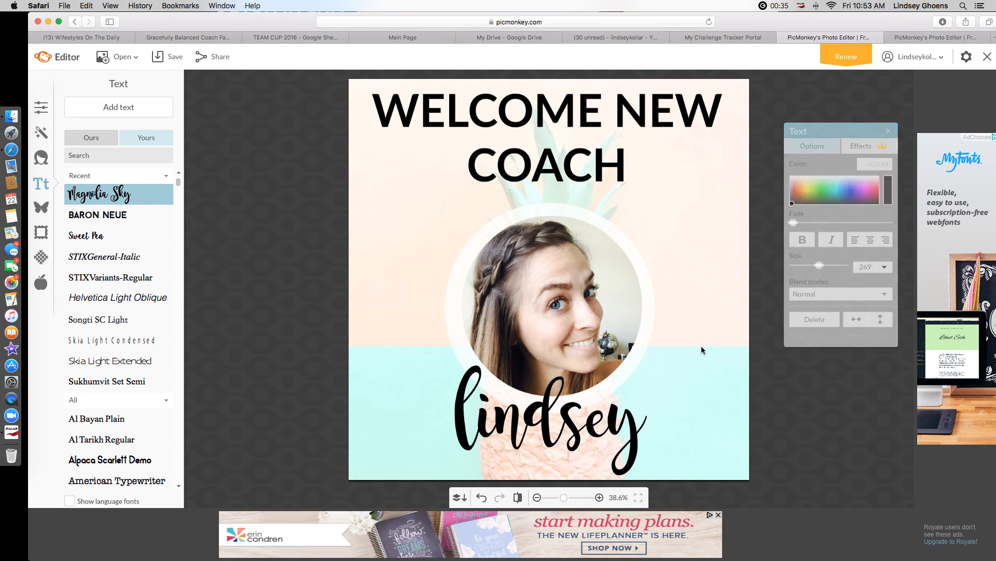
click(614, 422)
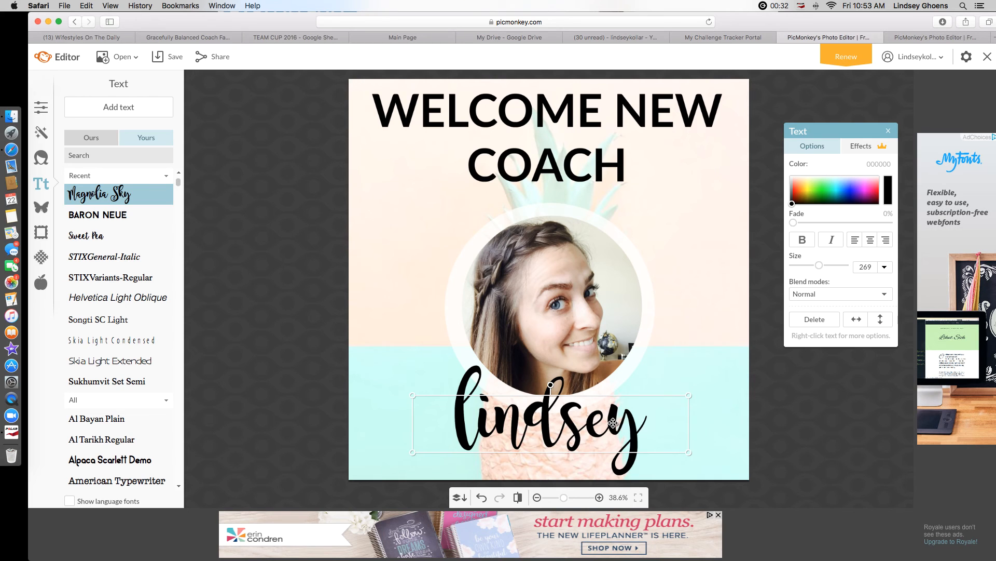
right_click(613, 423)
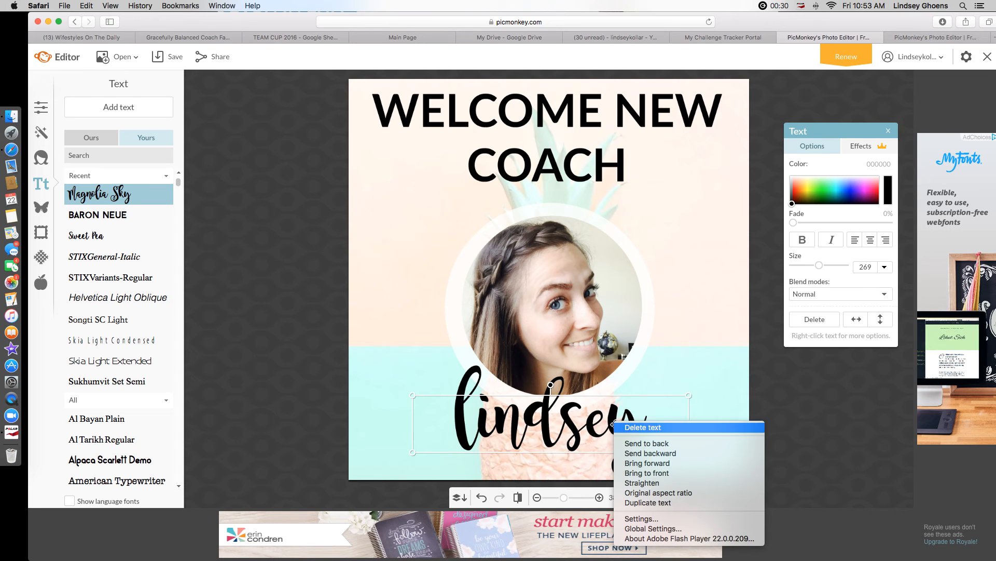
click(644, 503)
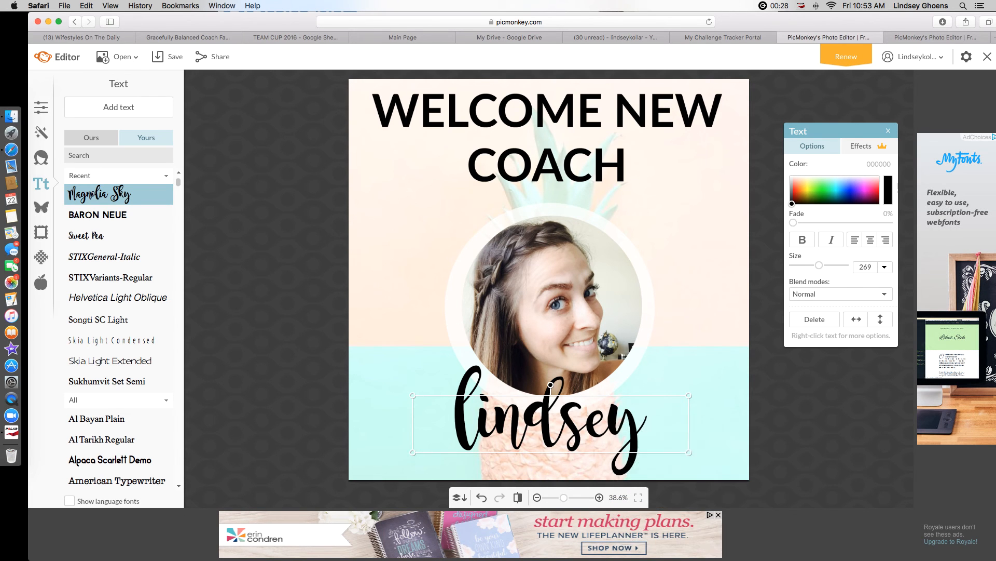
drag(792, 205, 764, 169)
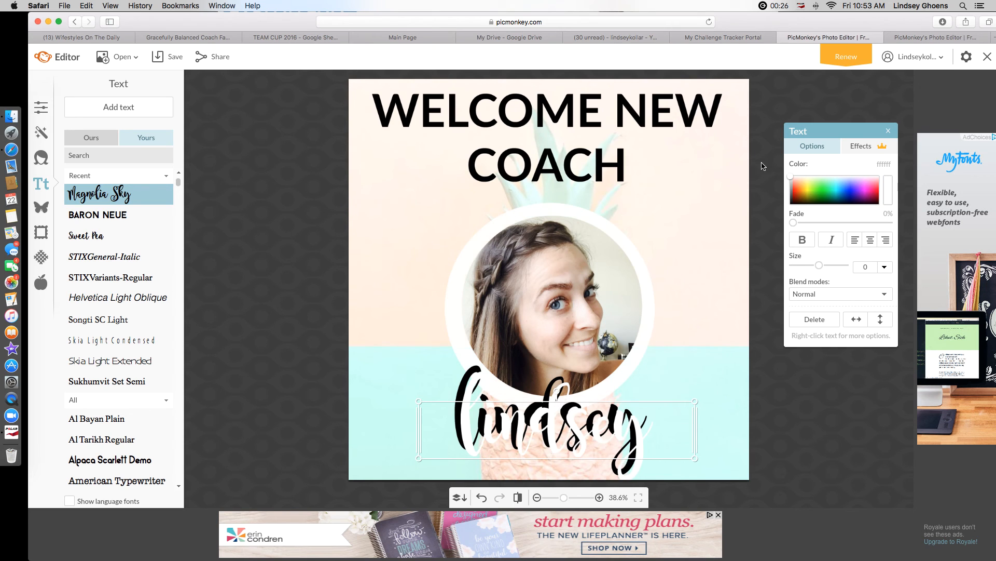
drag(611, 429, 606, 422)
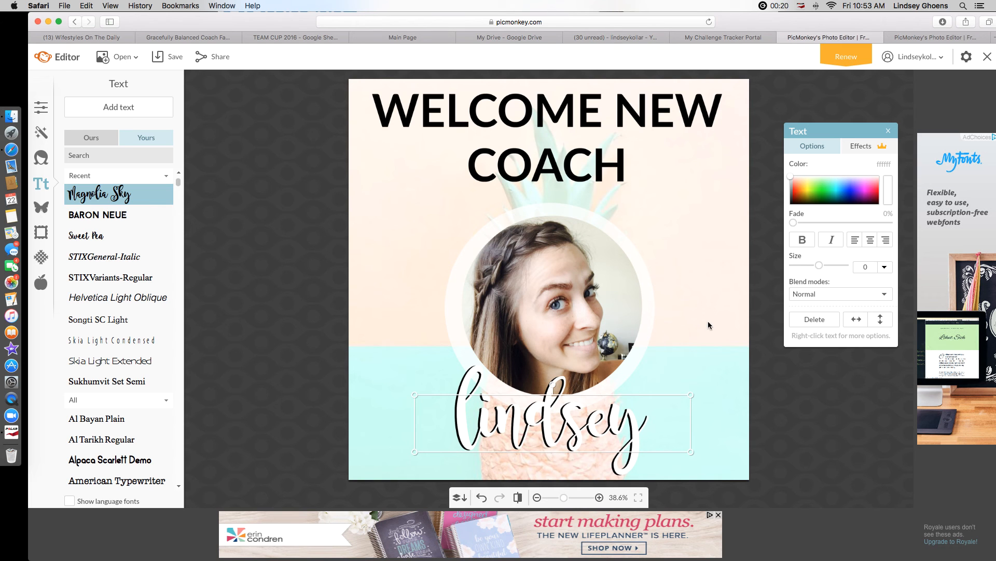
click(681, 319)
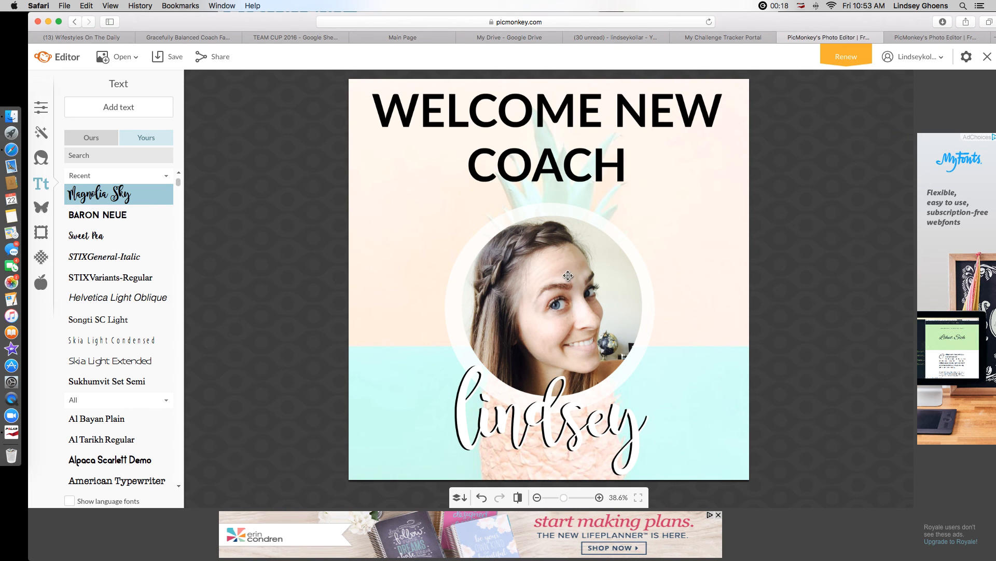
Enlarge the circular selfie slightly and recentre it in the faded white circle for a thinner border, with the overlay deselected
click(548, 271)
drag(657, 215, 673, 200)
drag(591, 249, 589, 260)
click(675, 223)
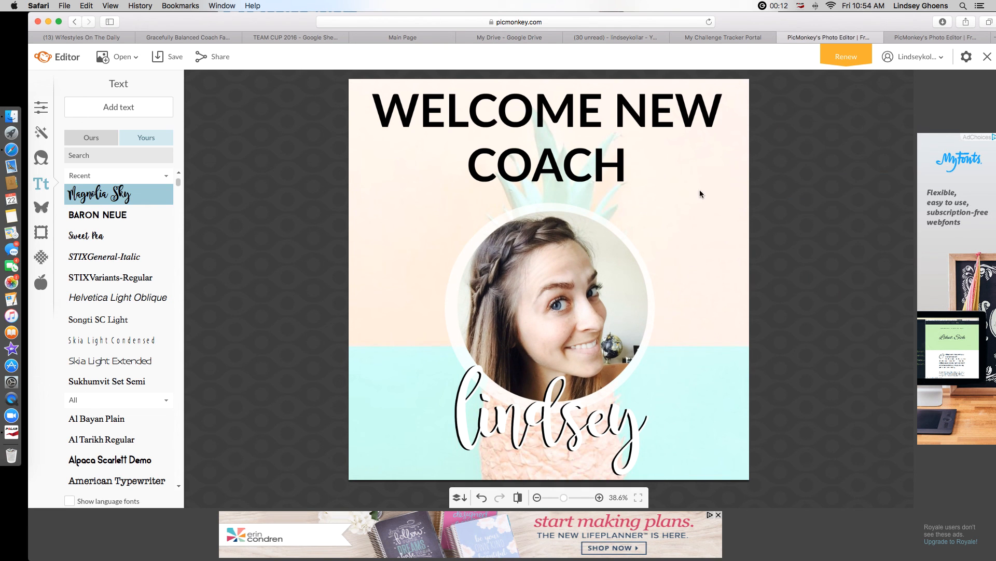